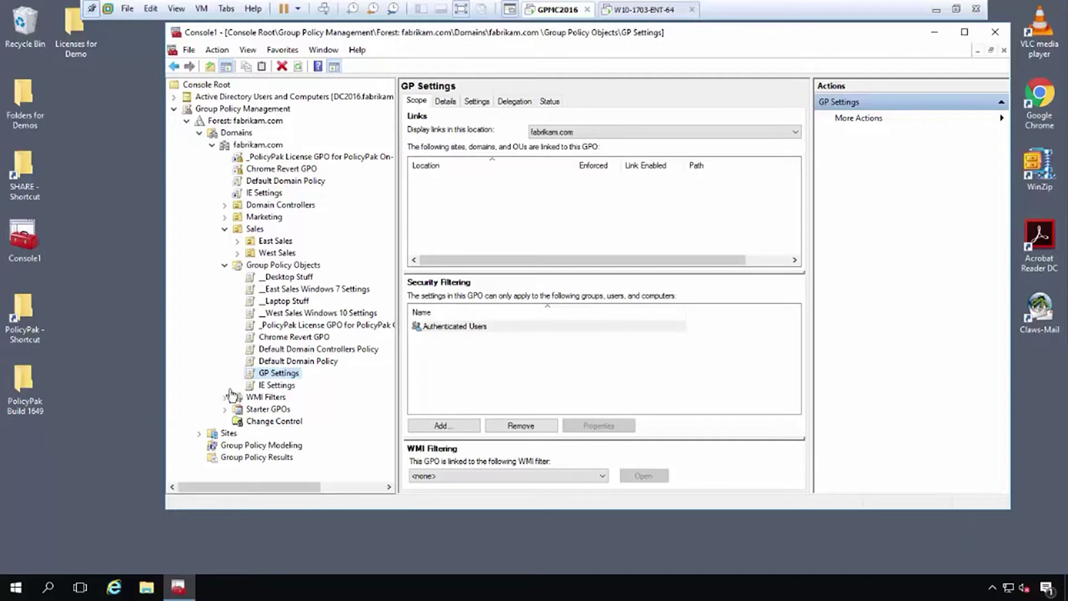
Edit the GP Settings GPO and open the User Configuration PolicyPak Administrative Templates Manager.
{"action": "right_click", "coordinate": [280, 377]}
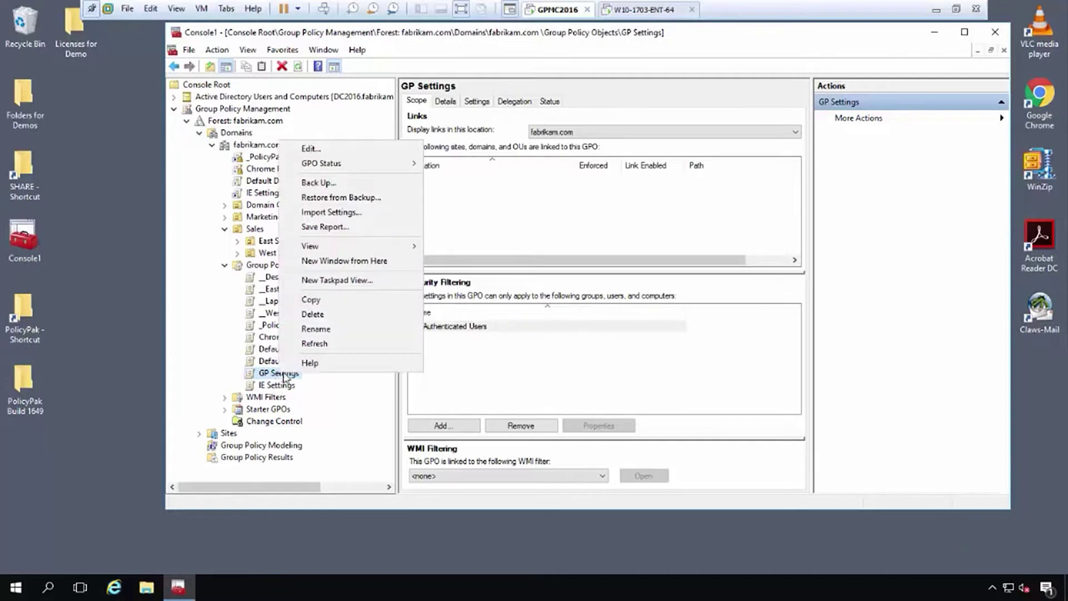
{"action": "left_click", "coordinate": [347, 149]}
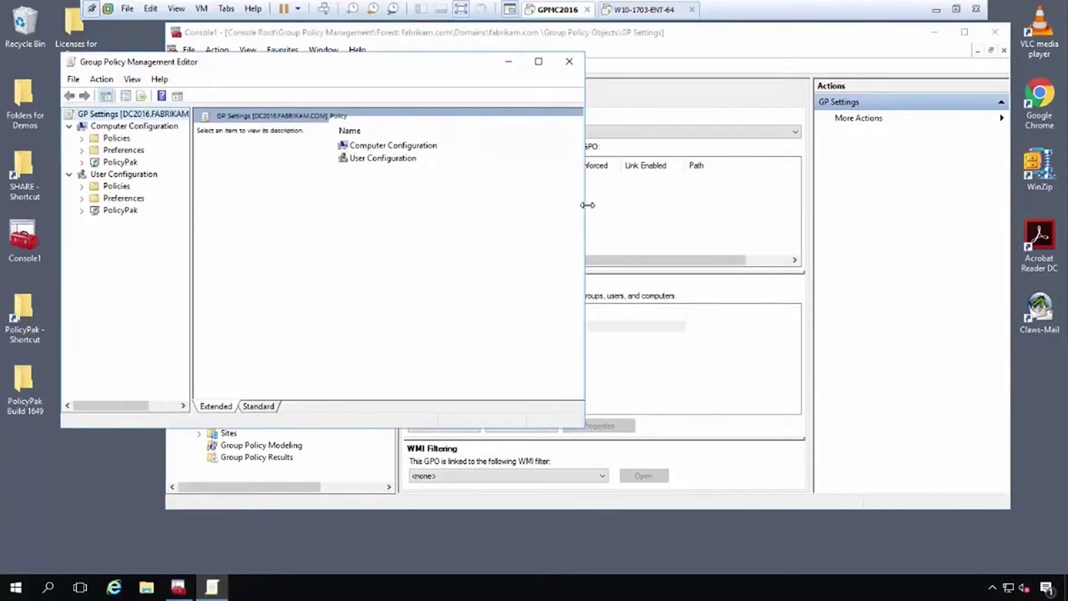
{"action": "left_click_drag", "start_coordinate": [587, 205], "coordinate": [803, 204]}
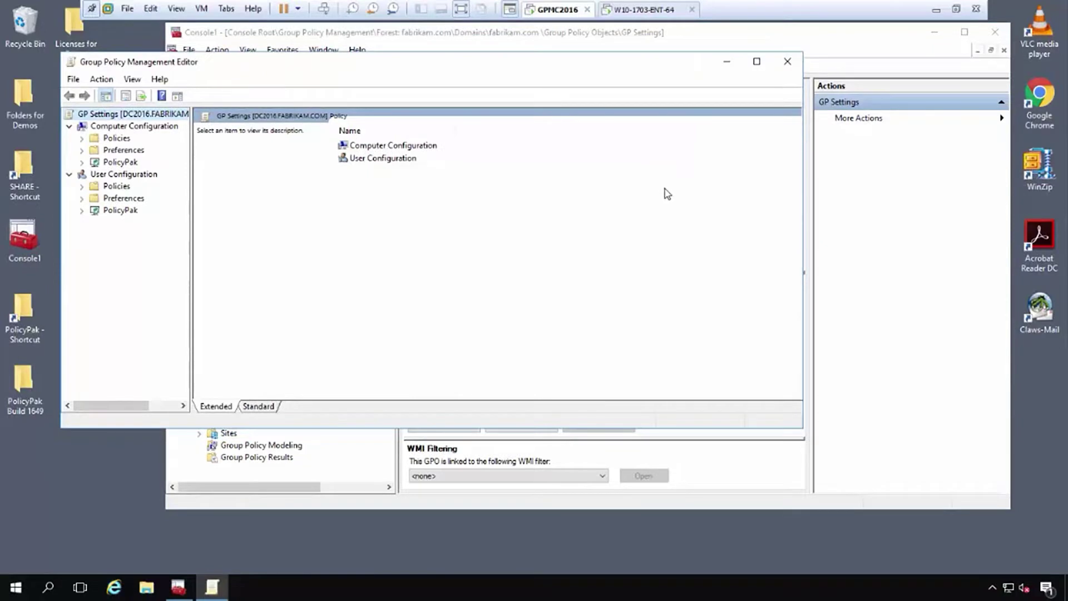
{"action": "left_click", "coordinate": [82, 210]}
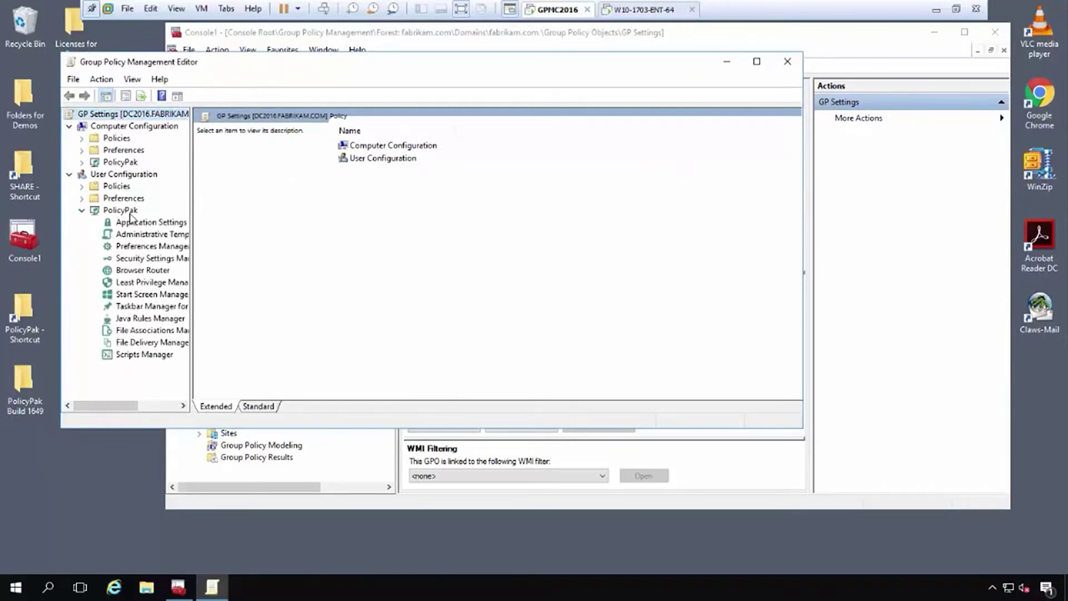
{"action": "left_click", "coordinate": [148, 237]}
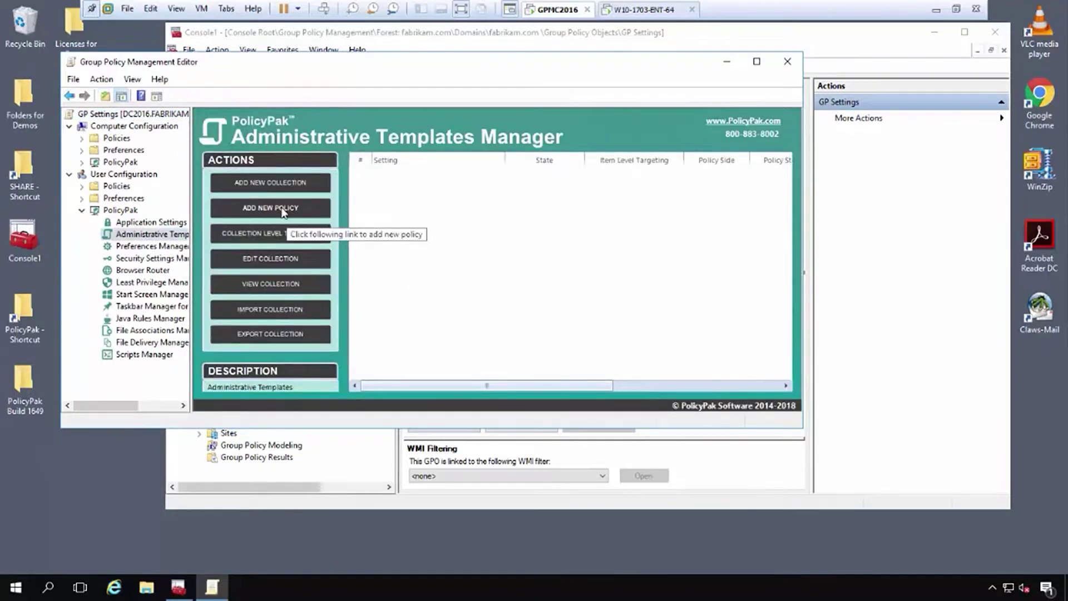
Add the Control Panel policy 'Prohibit access to Control Panel and PC settings' set to Enabled.
{"action": "left_click", "coordinate": [282, 209]}
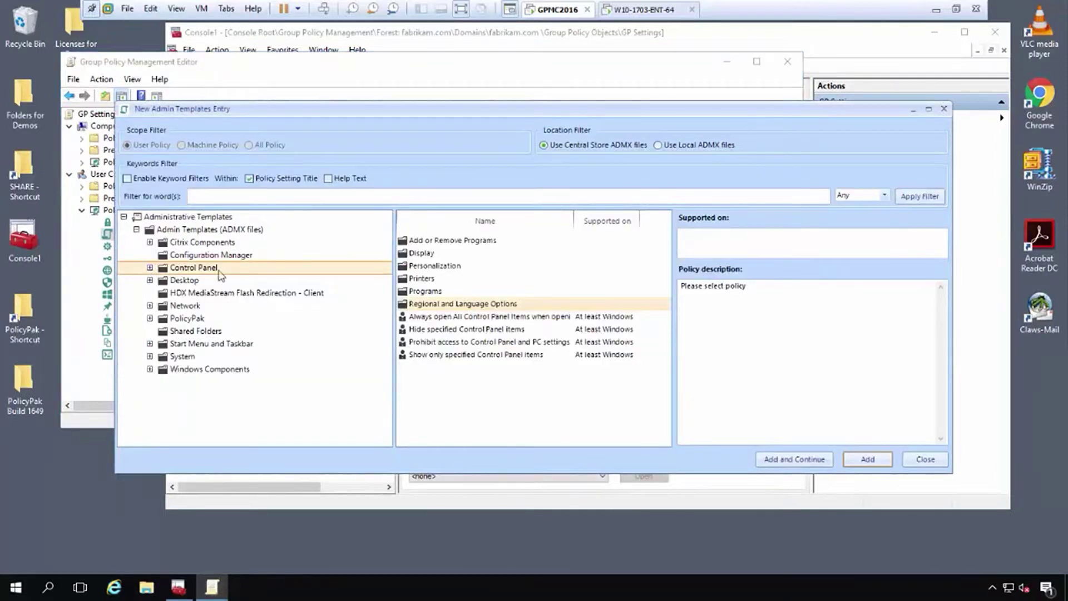
{"action": "double_click", "coordinate": [455, 347]}
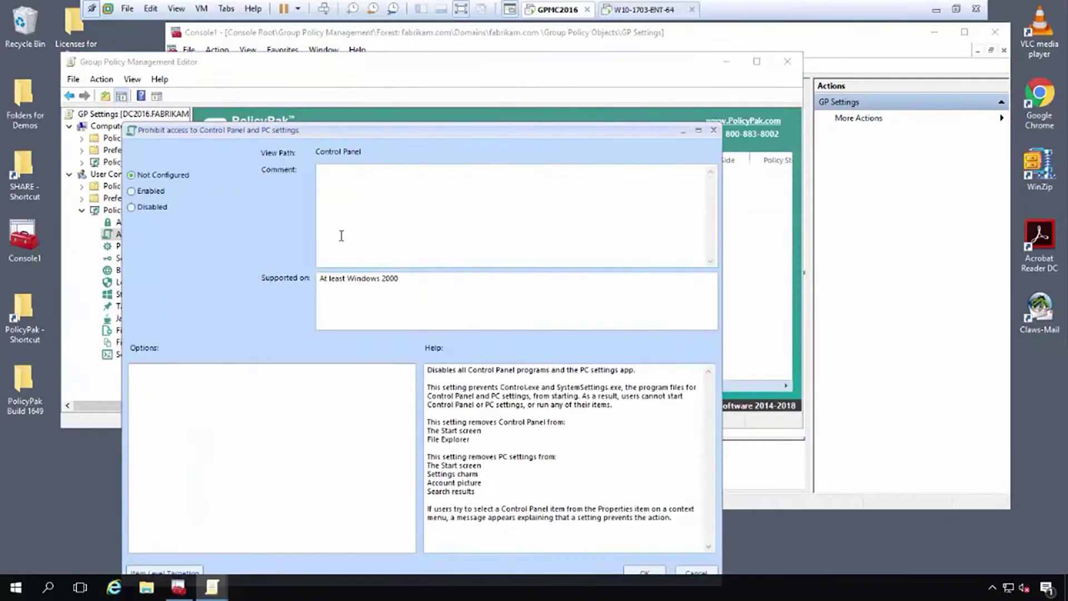
{"action": "left_click", "coordinate": [146, 193]}
{"action": "left_click_drag", "start_coordinate": [306, 135], "coordinate": [322, 68]}
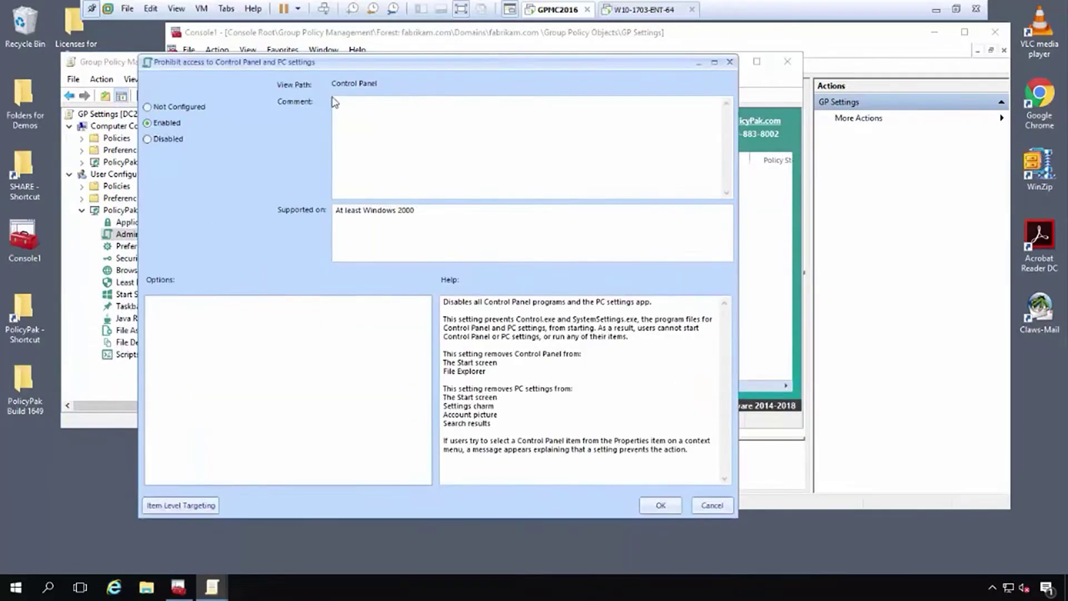
{"action": "left_click", "coordinate": [661, 506]}
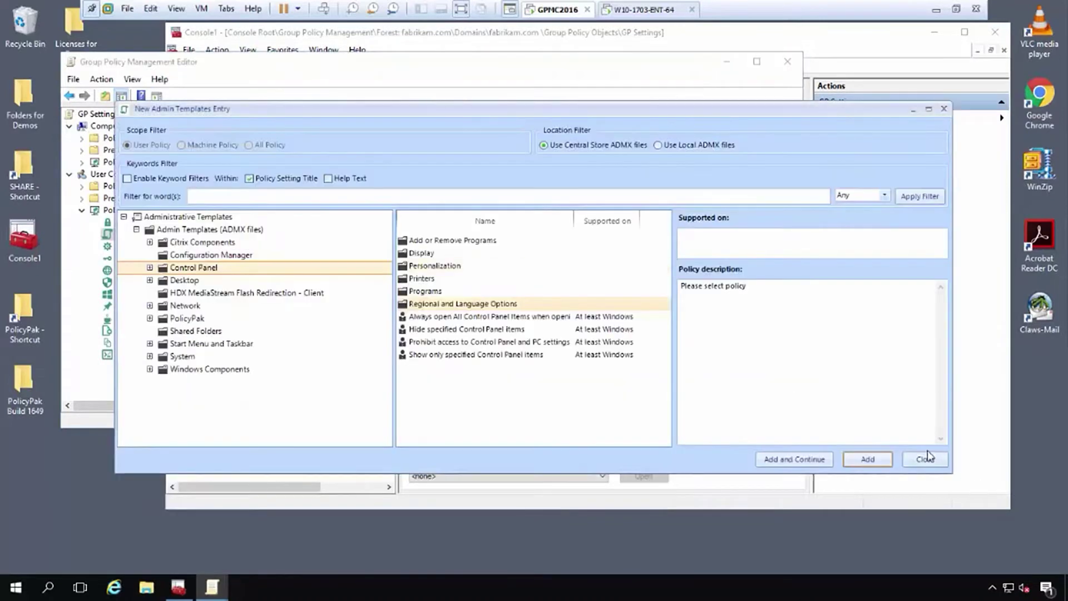
{"action": "left_click", "coordinate": [926, 459]}
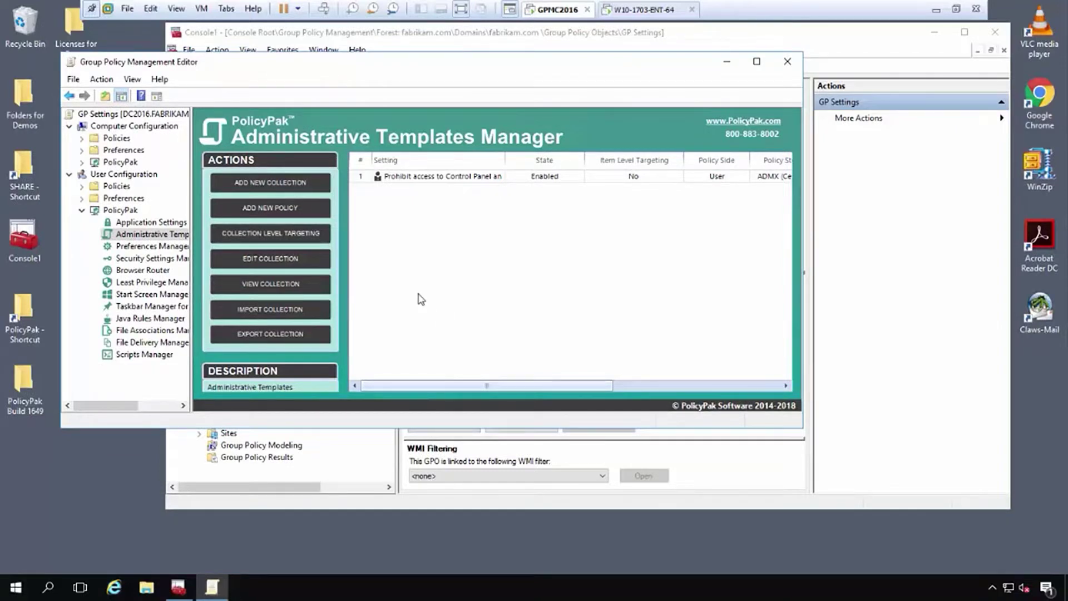
Export the Prohibit Control Panel policy entry to the Desktop as 'No Control Panel' XML.
{"action": "left_click", "coordinate": [411, 177]}
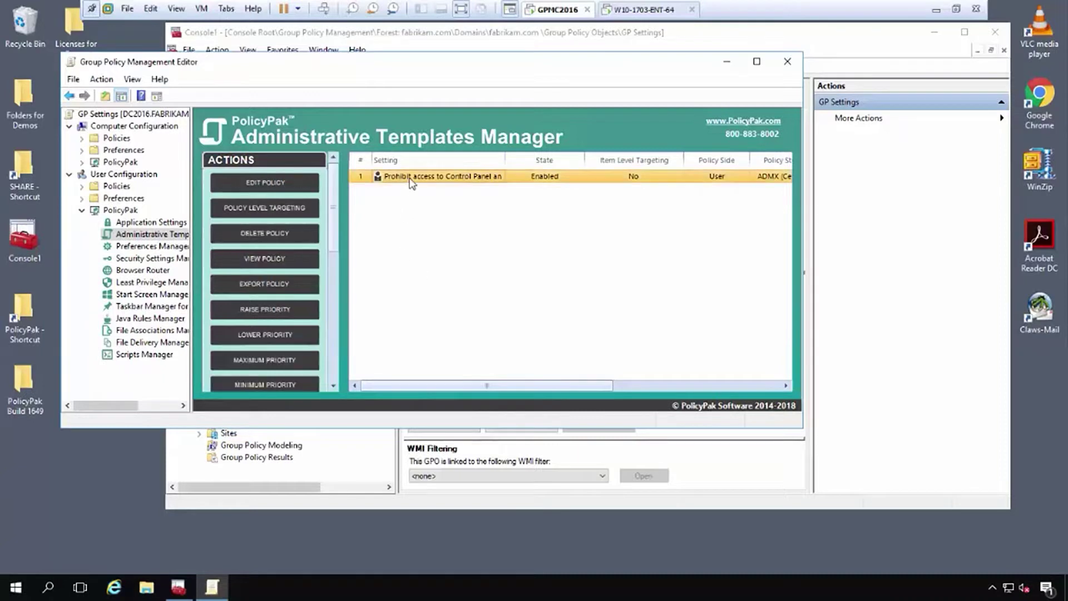
{"action": "right_click", "coordinate": [410, 177]}
{"action": "left_click", "coordinate": [469, 280]}
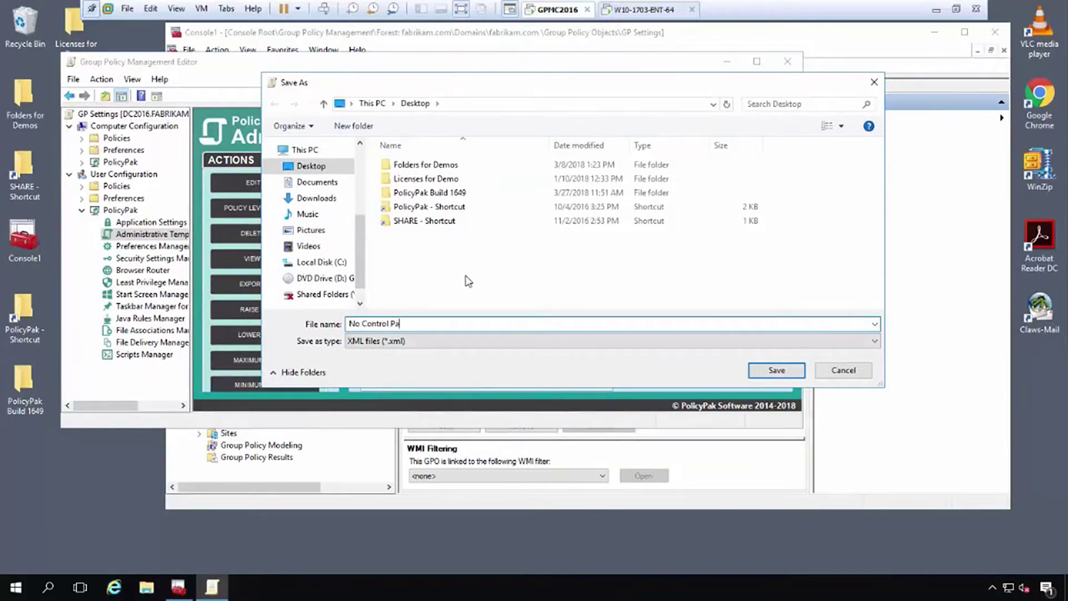
{"action": "left_click", "coordinate": [777, 370]}
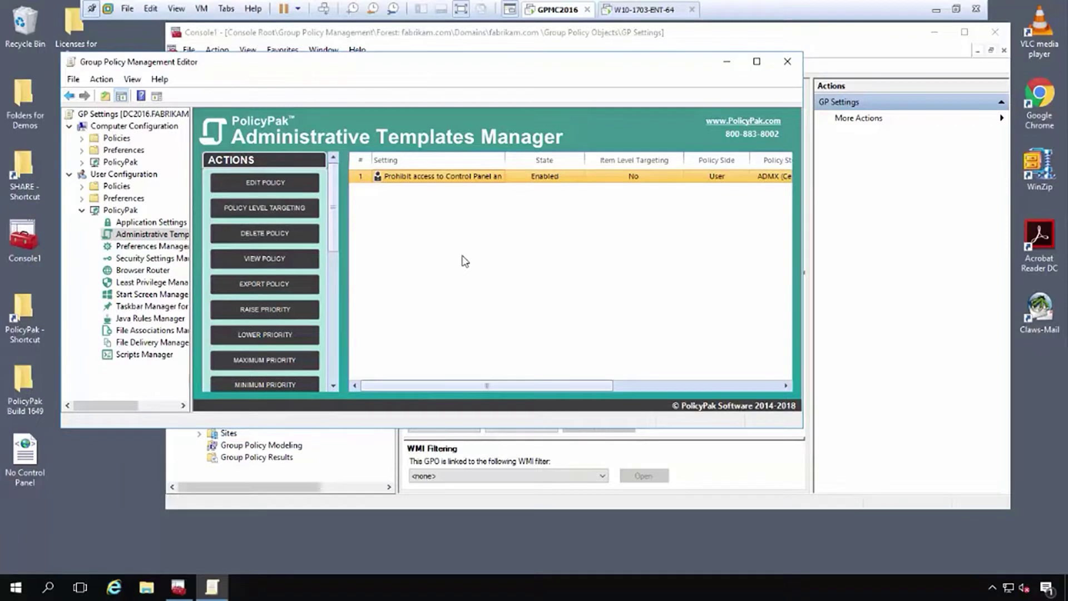
Review the existing shortcut under Computer Configuration > Preferences > Windows Settings > Shortcuts.
{"action": "left_click", "coordinate": [83, 211]}
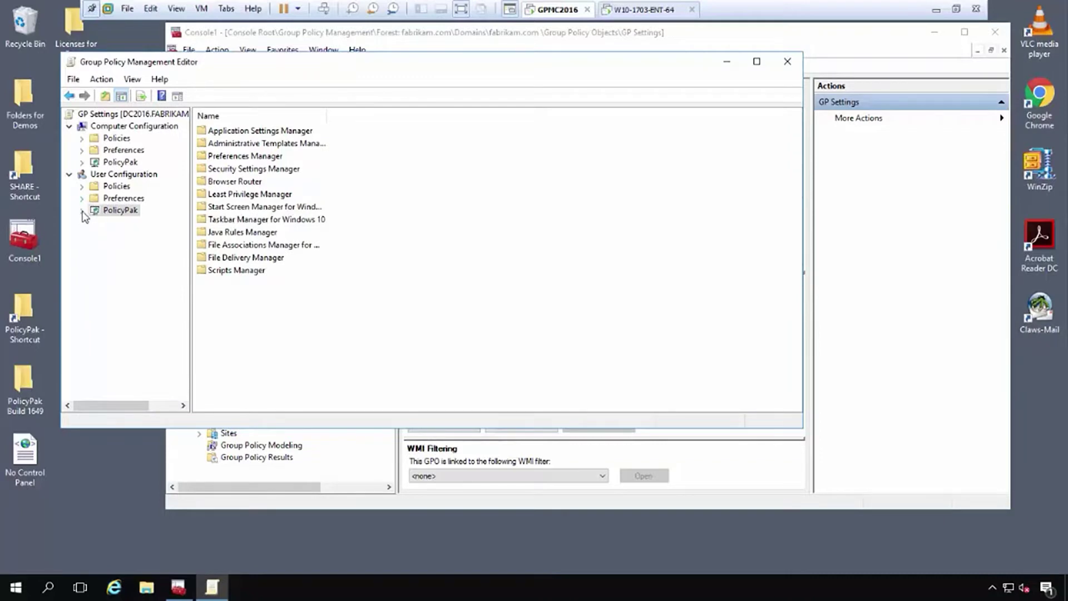
{"action": "left_click", "coordinate": [84, 151]}
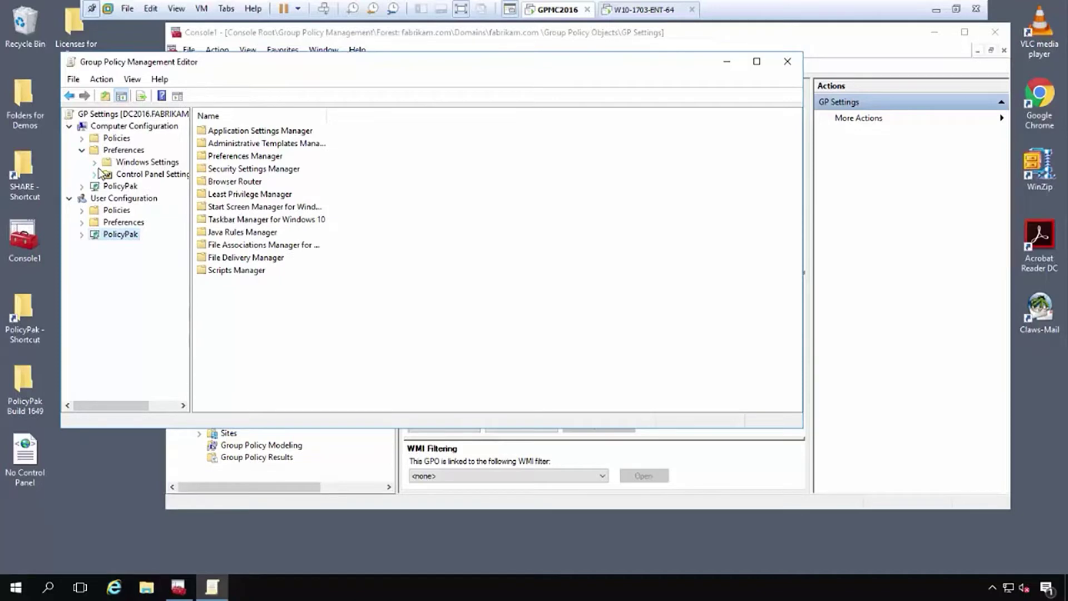
{"action": "left_click", "coordinate": [94, 162]}
{"action": "left_click", "coordinate": [140, 246]}
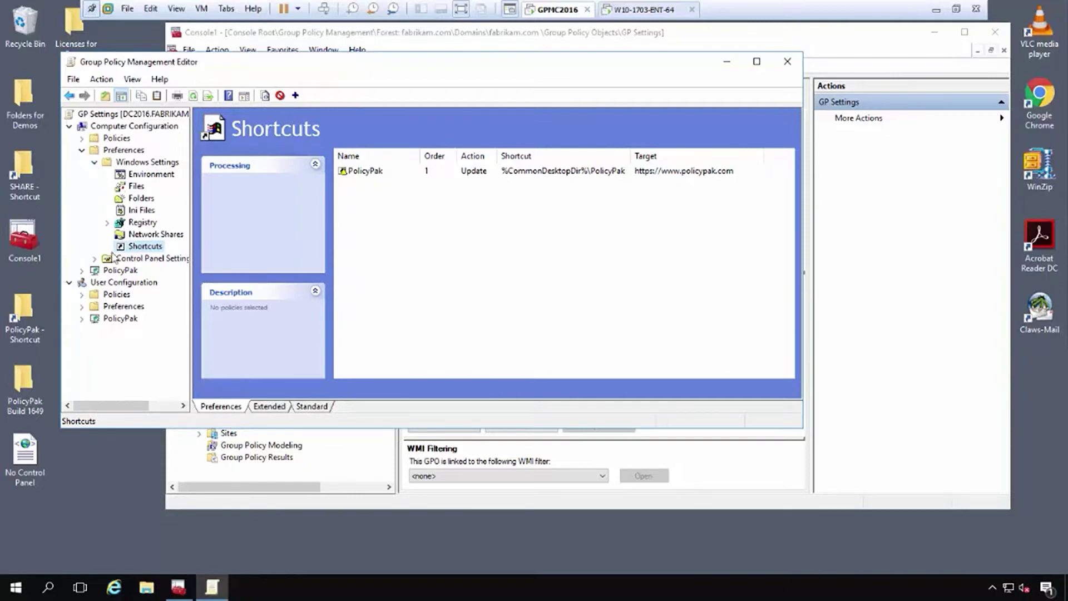
Collapse Preferences and open the computer-side PolicyPak Preferences Manager.
{"action": "left_click", "coordinate": [93, 163]}
{"action": "left_click", "coordinate": [83, 151]}
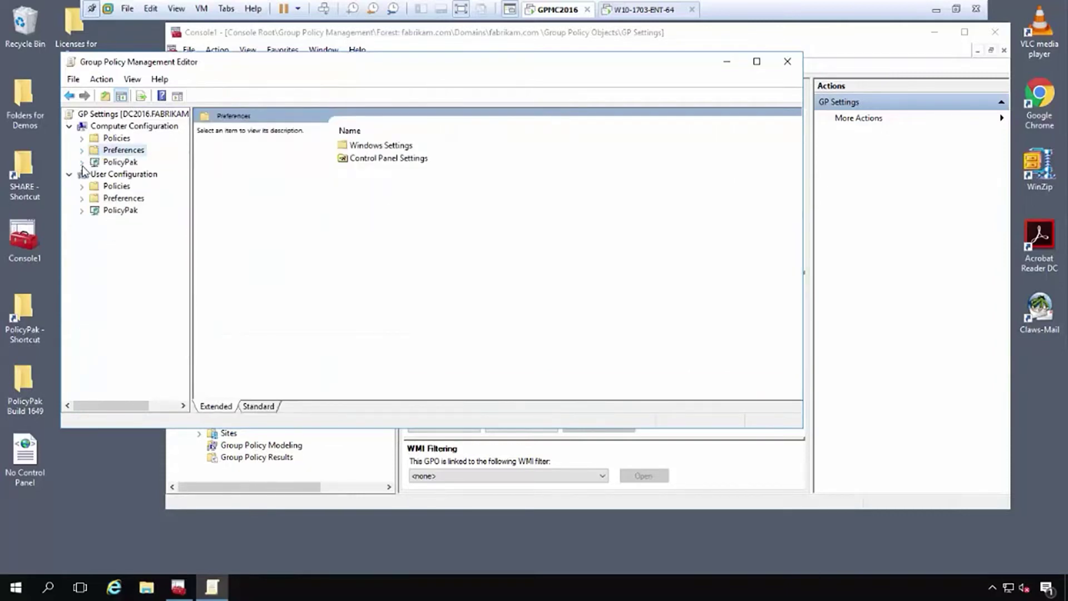
{"action": "left_click", "coordinate": [82, 162]}
{"action": "left_click", "coordinate": [124, 199]}
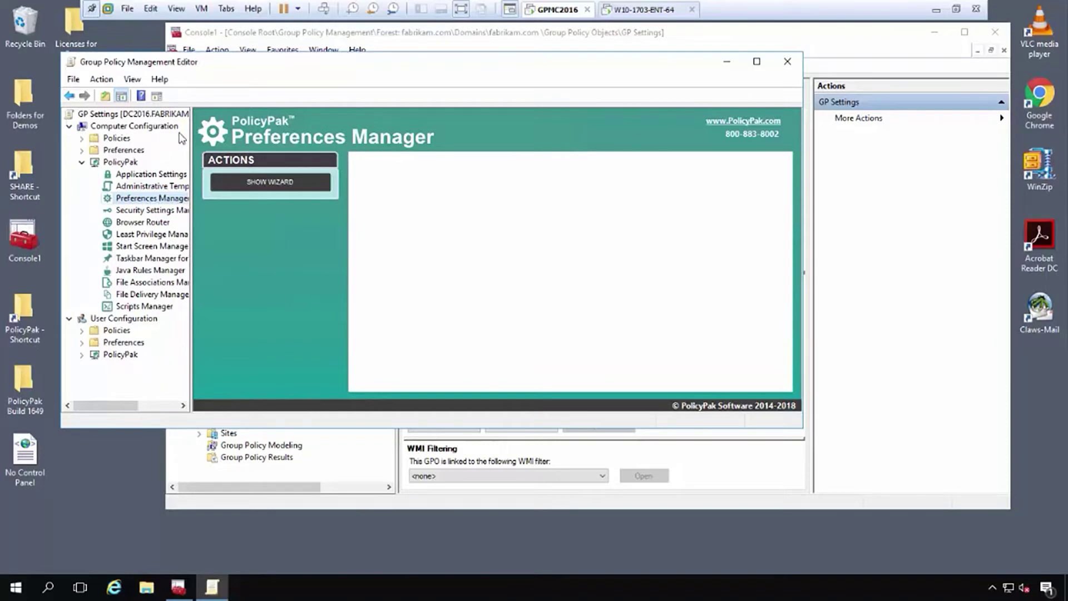
Use the export wizard to save the PolicyPak shortcut as Shortcuts_PolicyPak.xml on the Desktop.
{"action": "left_click", "coordinate": [285, 184]}
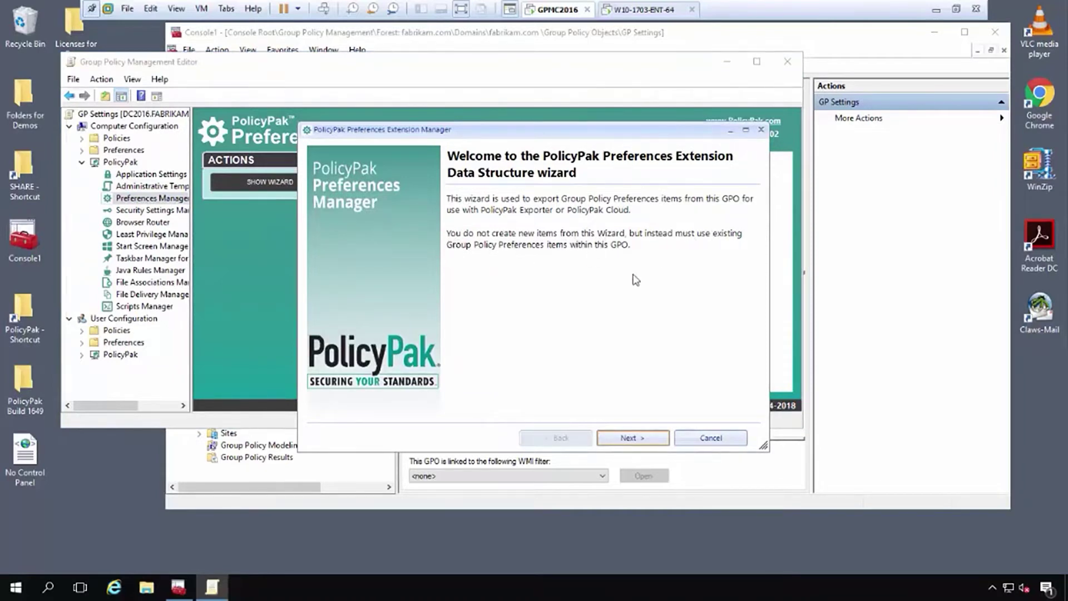
{"action": "left_click", "coordinate": [643, 440]}
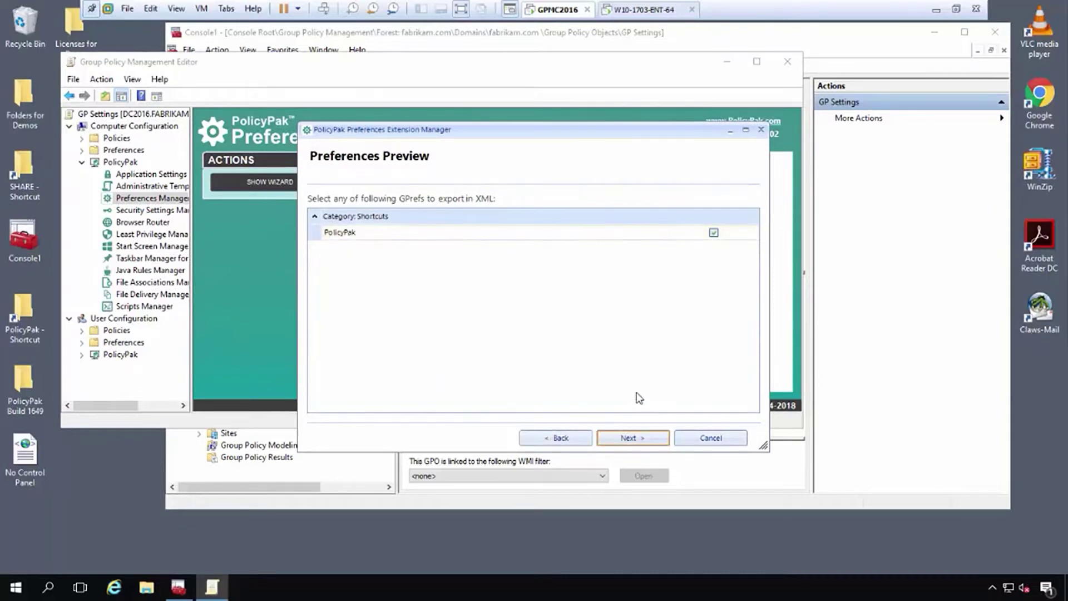
{"action": "left_click", "coordinate": [632, 439]}
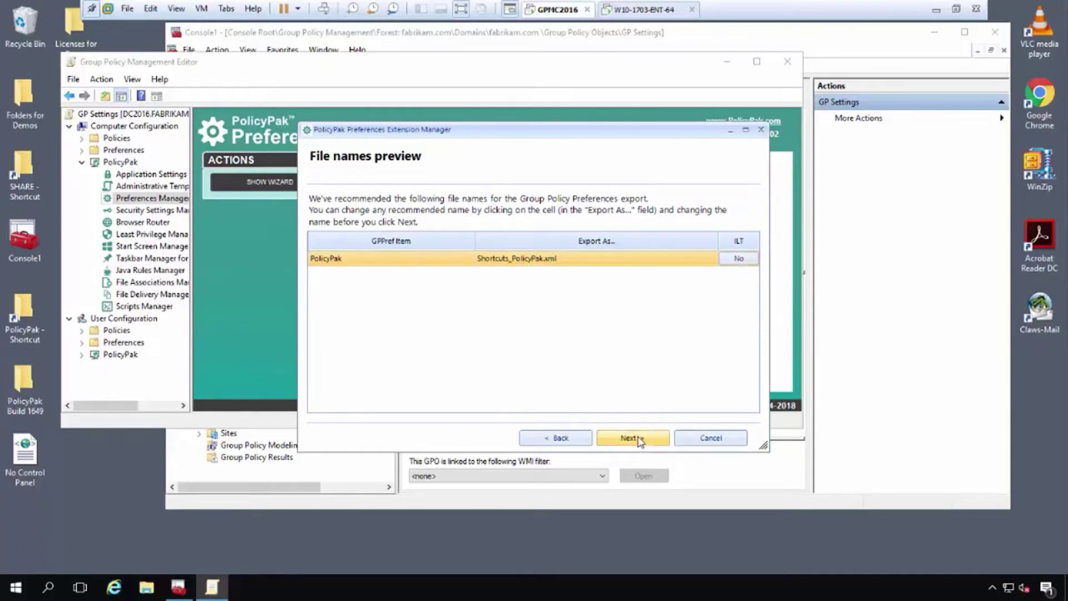
{"action": "left_click", "coordinate": [639, 439]}
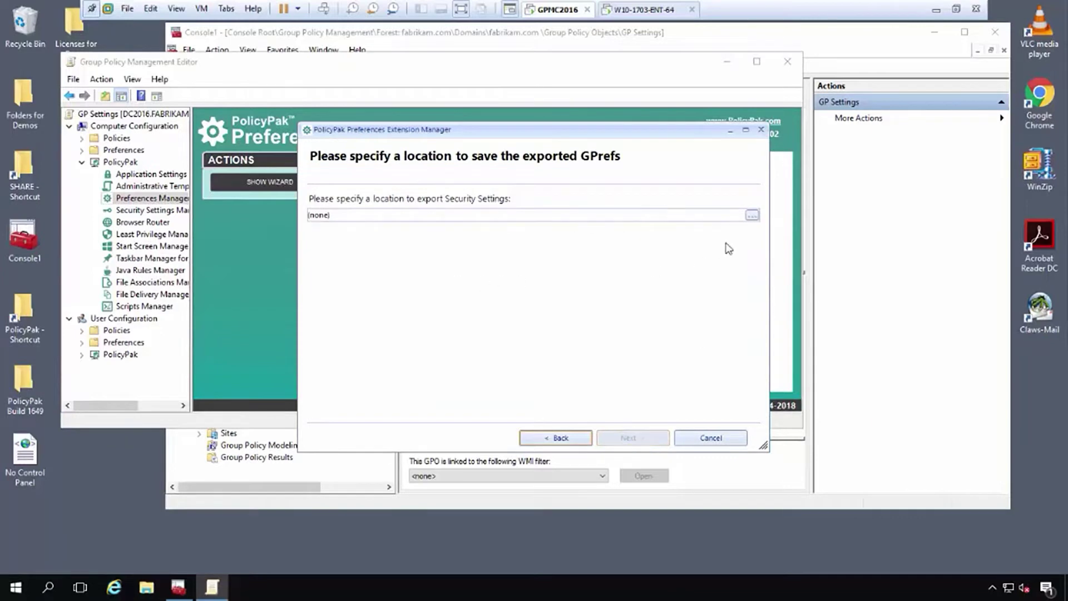
{"action": "left_click", "coordinate": [752, 215]}
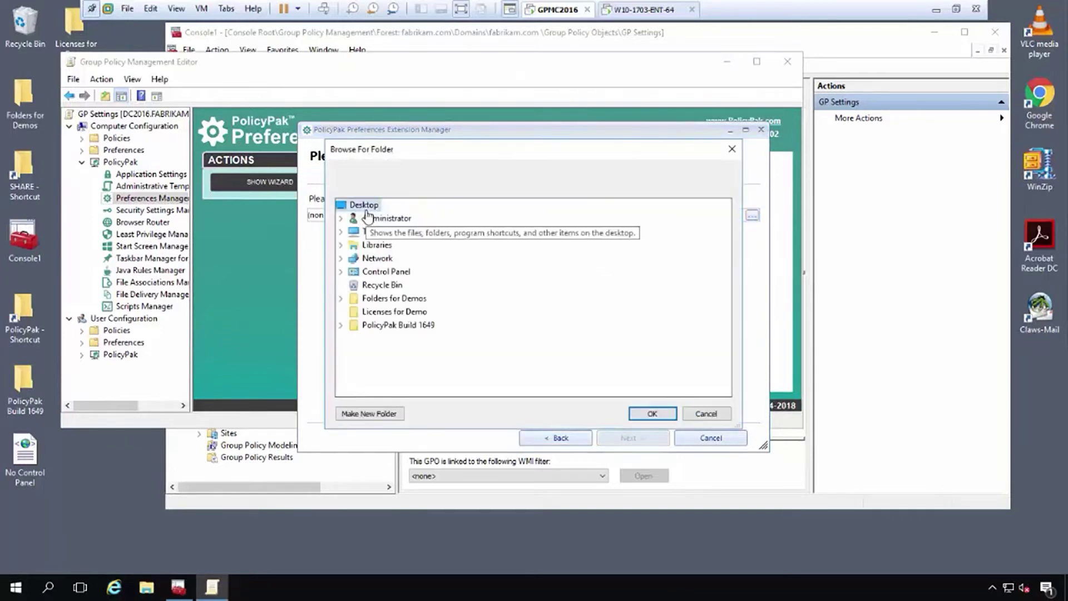
{"action": "left_click", "coordinate": [652, 414]}
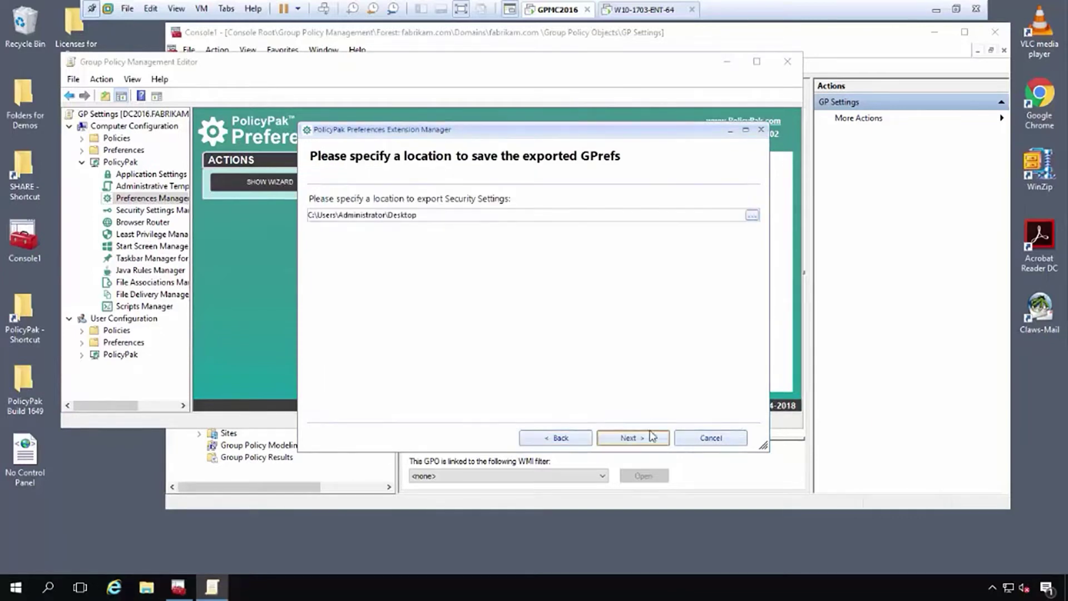
{"action": "left_click", "coordinate": [644, 439]}
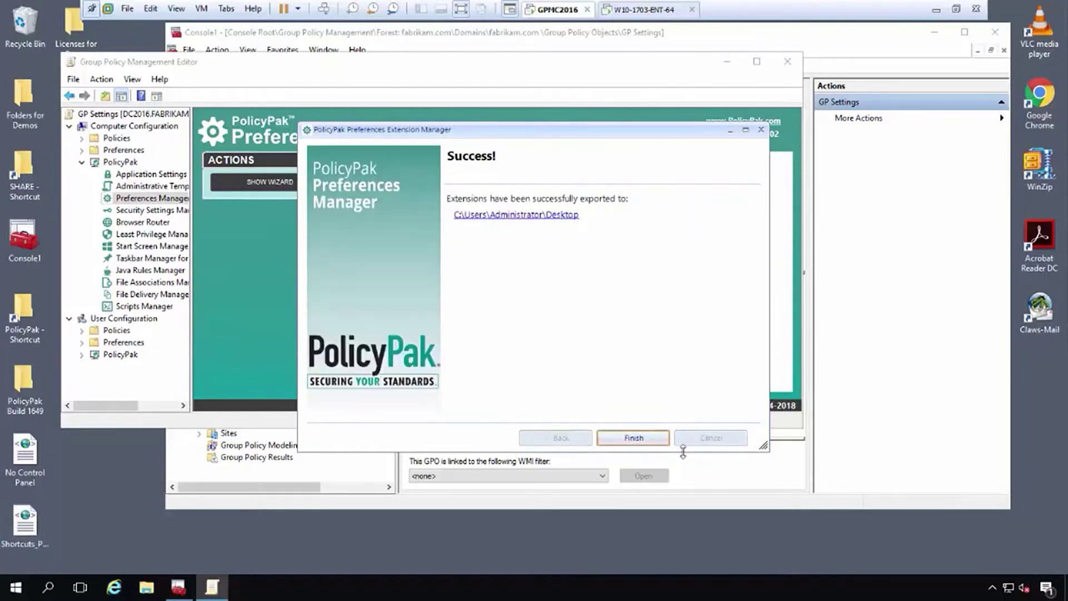
{"action": "left_click", "coordinate": [634, 439]}
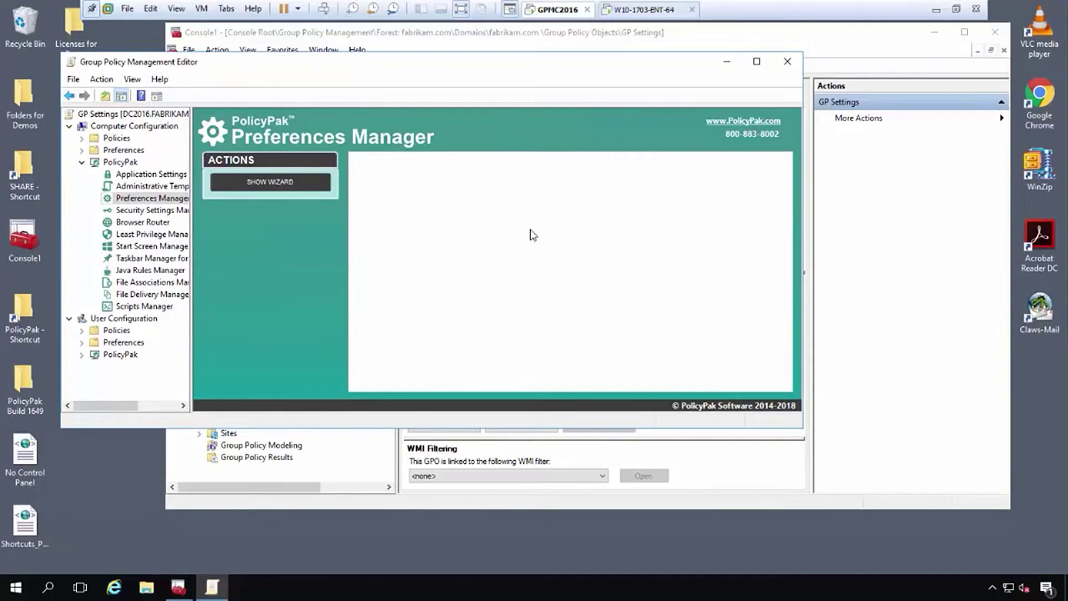
Check 'Accounts: Rename guest account' in Security Options shows PolicyPakGuest.
{"action": "left_click", "coordinate": [81, 138]}
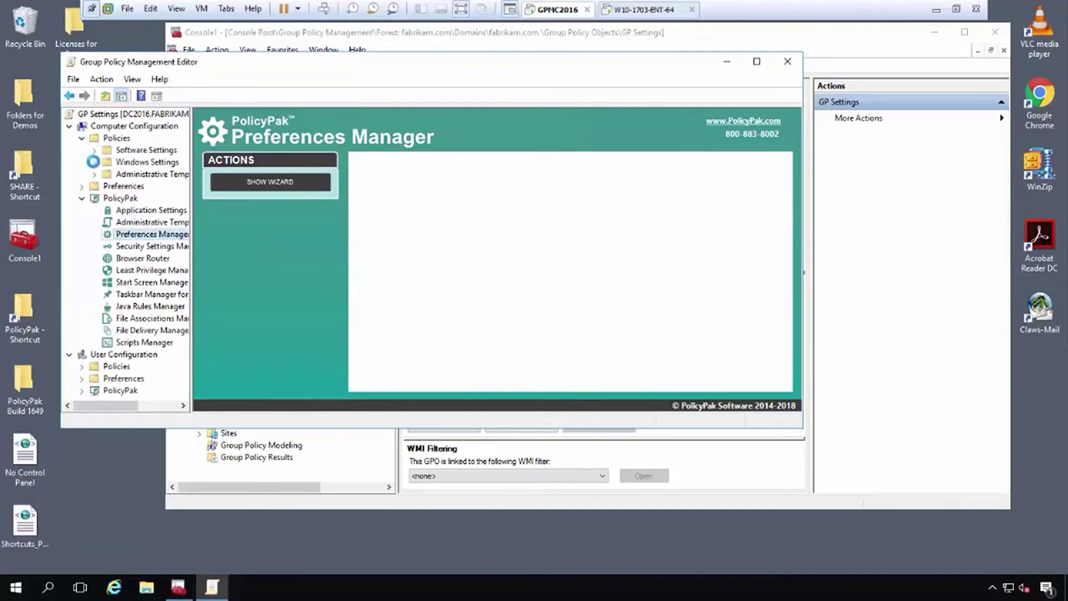
{"action": "left_click", "coordinate": [93, 162]}
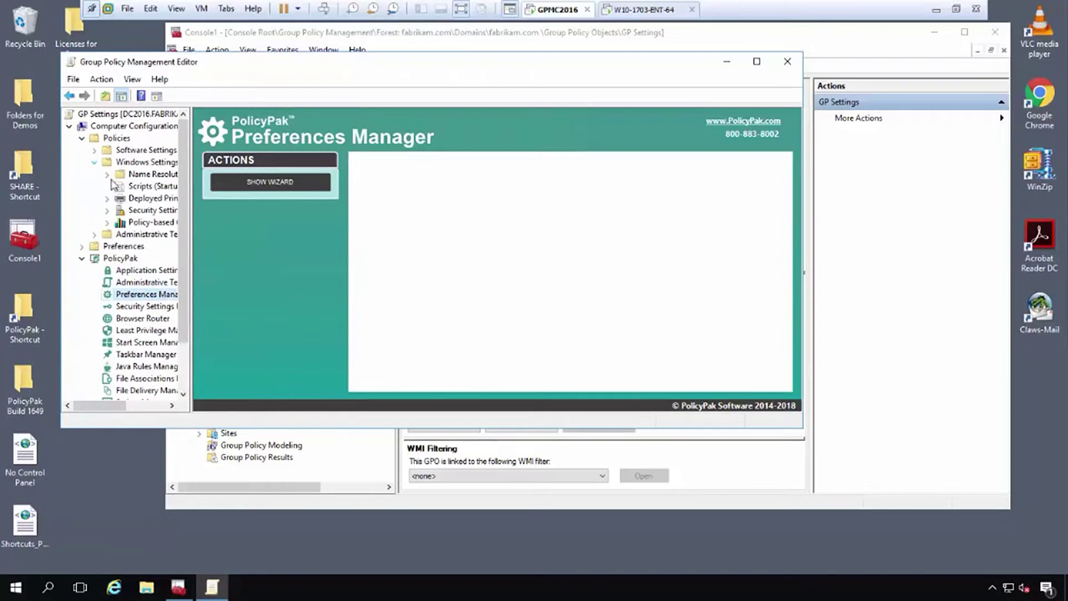
{"action": "left_click", "coordinate": [107, 211]}
{"action": "left_click", "coordinate": [152, 226]}
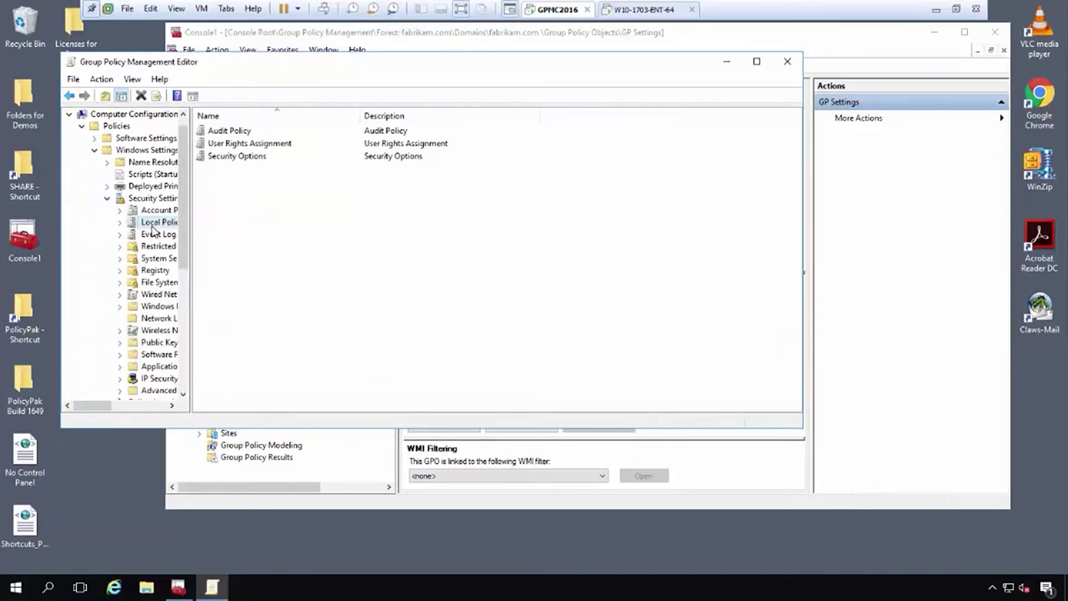
{"action": "double_click", "coordinate": [226, 158]}
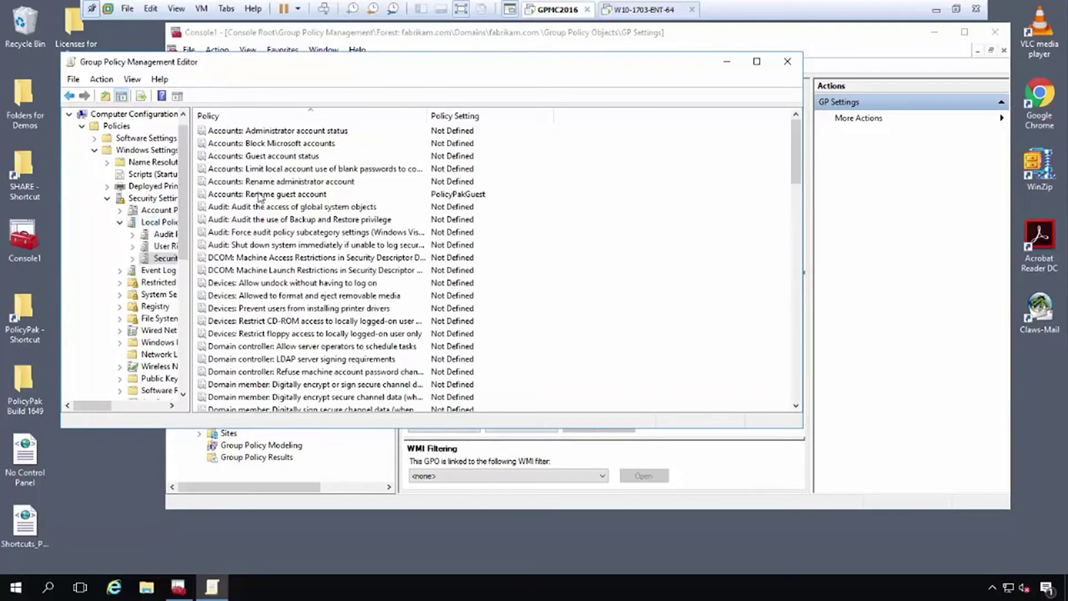
{"action": "left_click", "coordinate": [241, 195]}
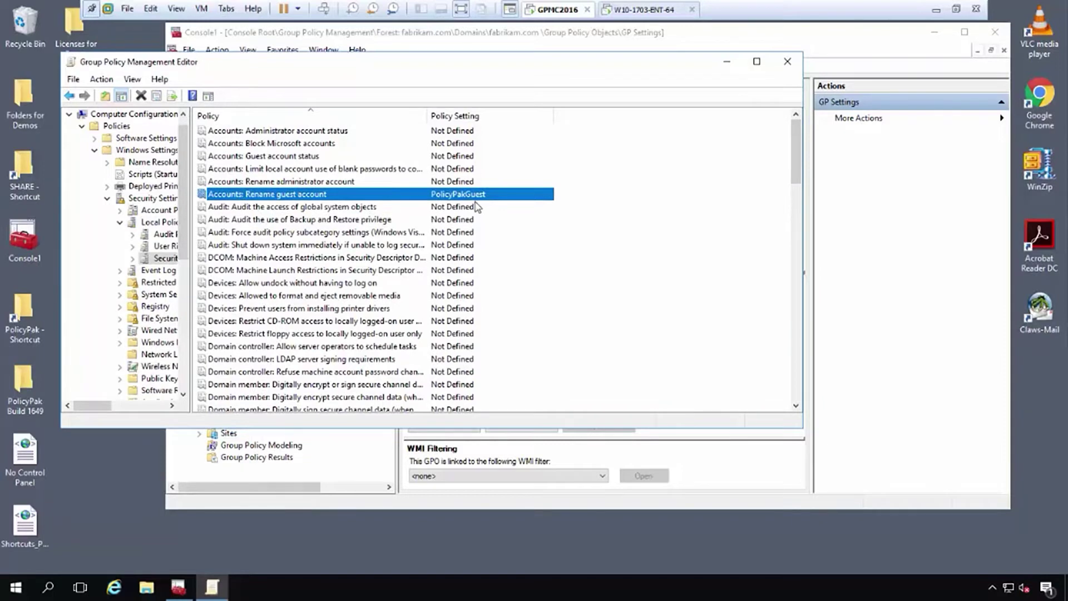
Collapse Local Policies, Security Settings and Policies back to the top level.
{"action": "left_click", "coordinate": [120, 221]}
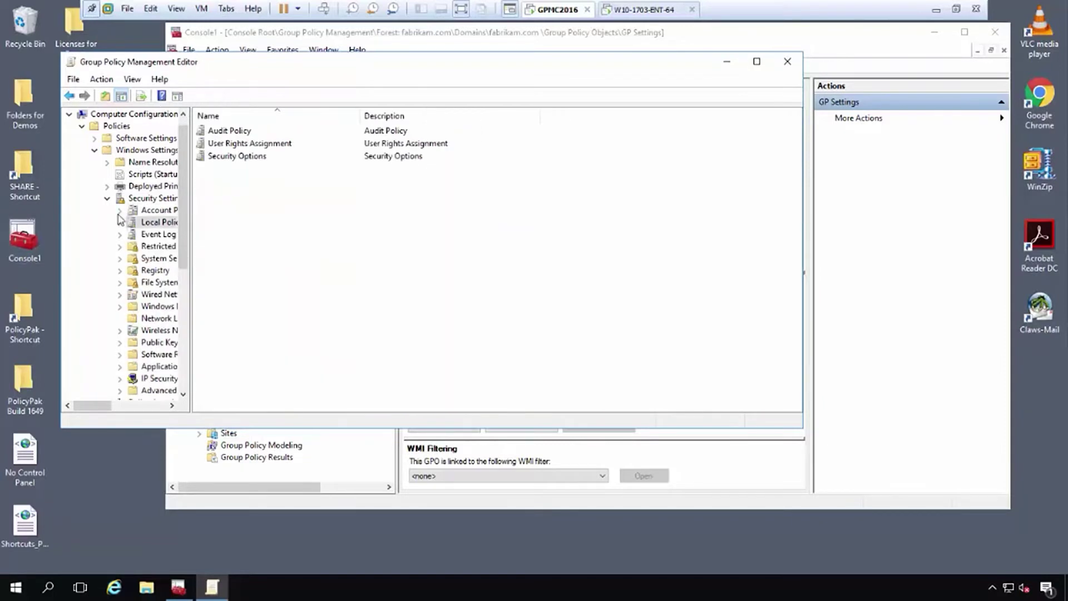
{"action": "left_click", "coordinate": [107, 198]}
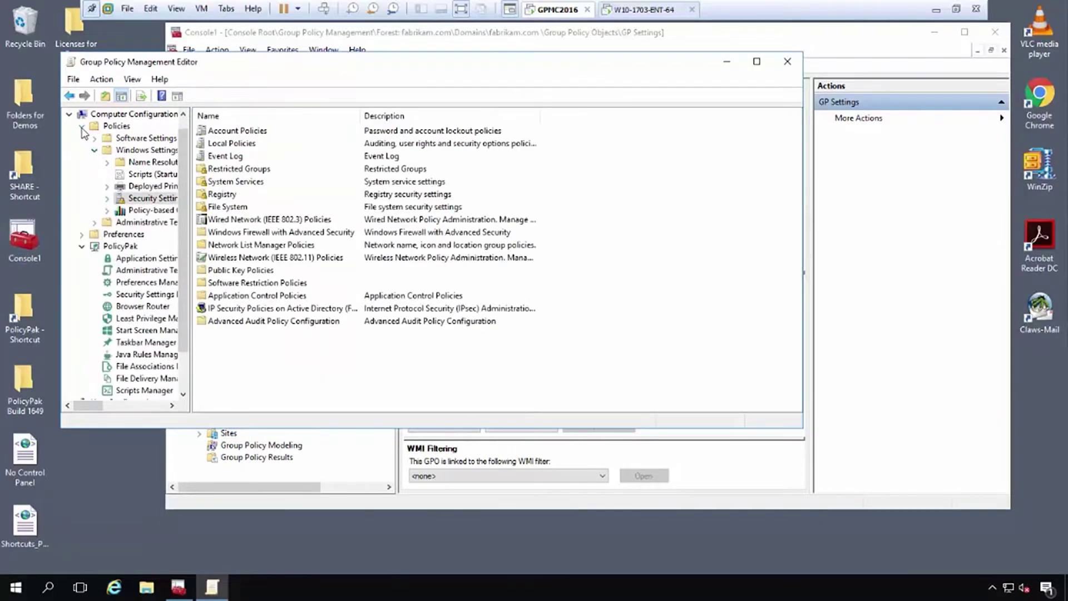
{"action": "left_click", "coordinate": [82, 128]}
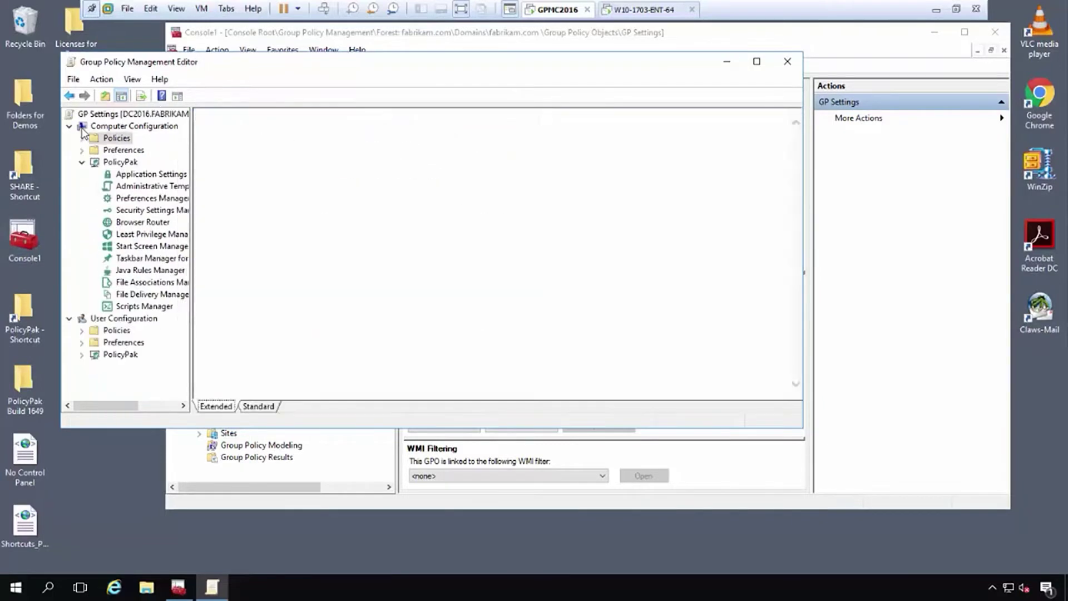
Start the Security Settings Manager export wizard, accepting the found security options with no targeting filters.
{"action": "left_click", "coordinate": [136, 210]}
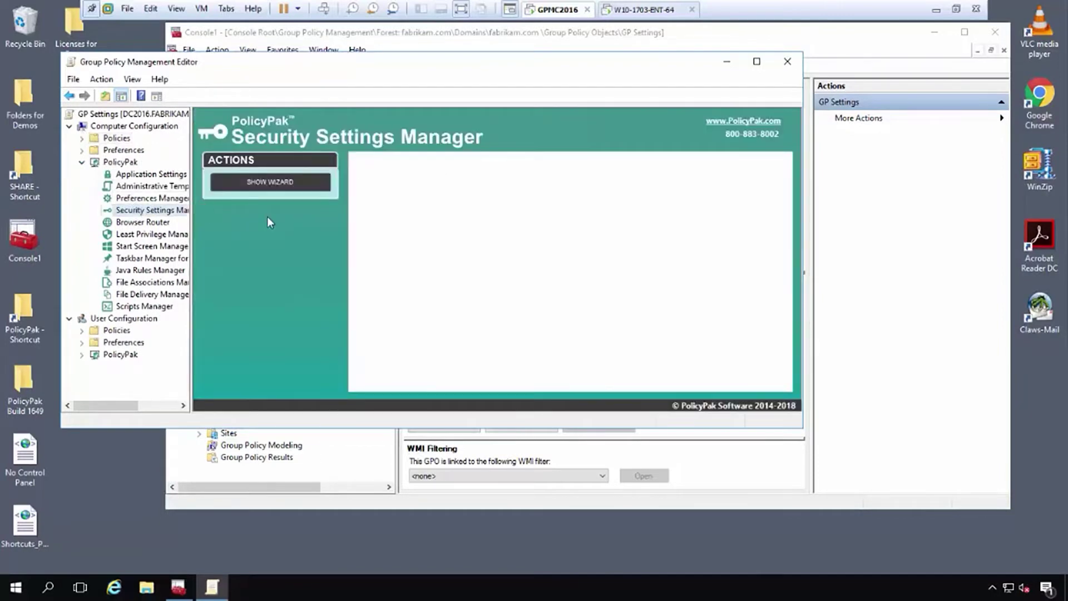
{"action": "left_click", "coordinate": [266, 181]}
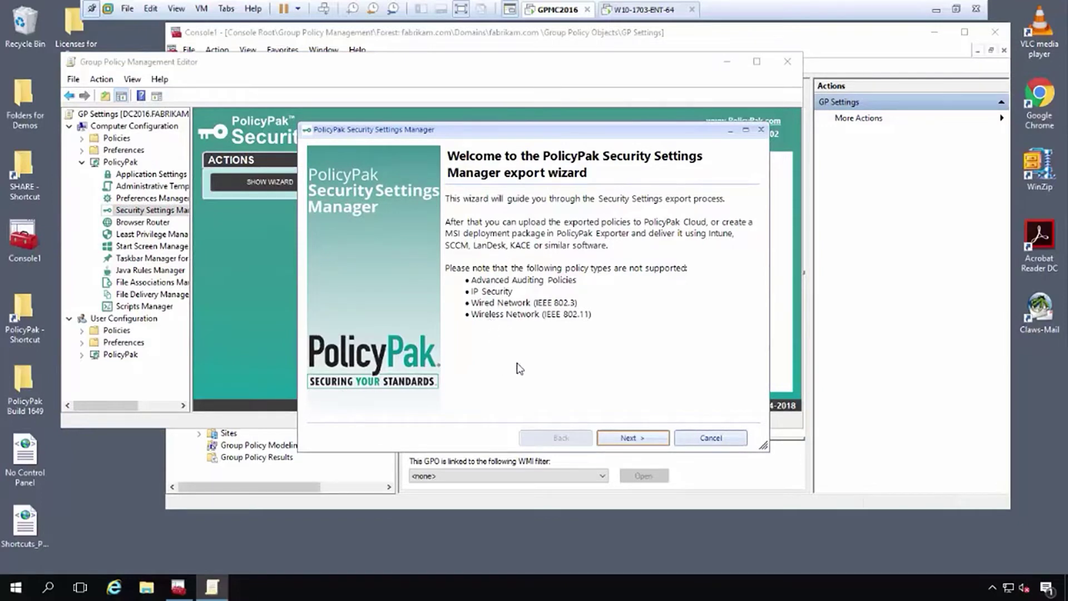
{"action": "left_click", "coordinate": [651, 439]}
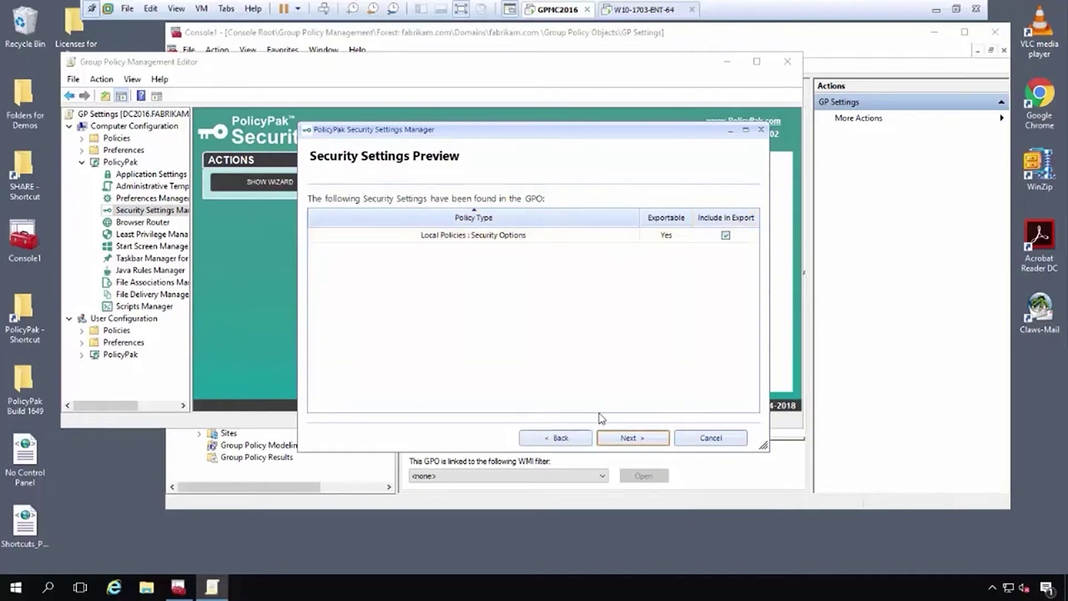
{"action": "left_click", "coordinate": [634, 440]}
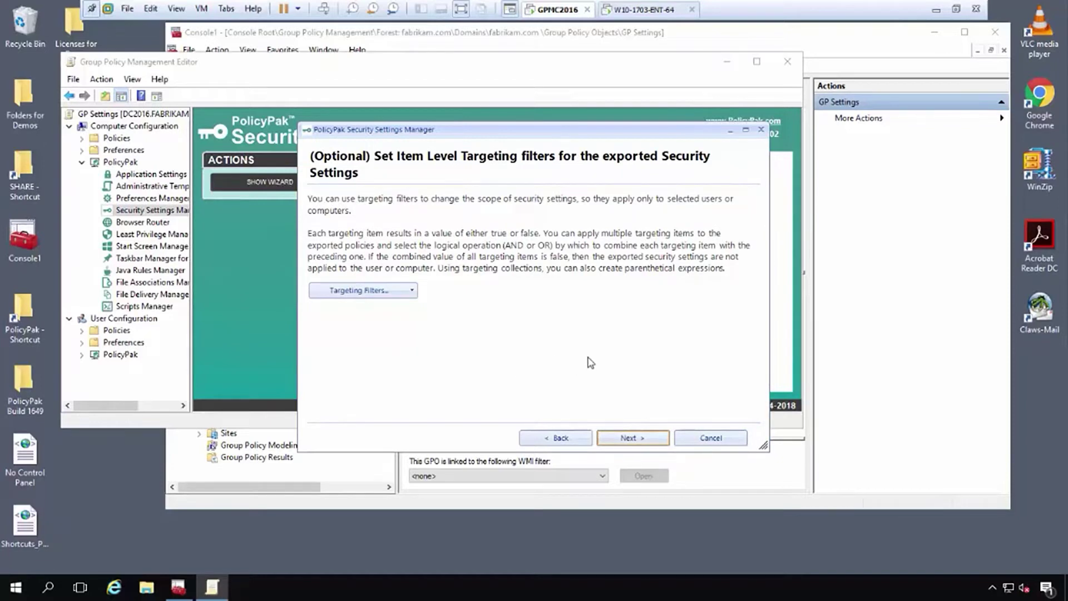
{"action": "left_click", "coordinate": [652, 443]}
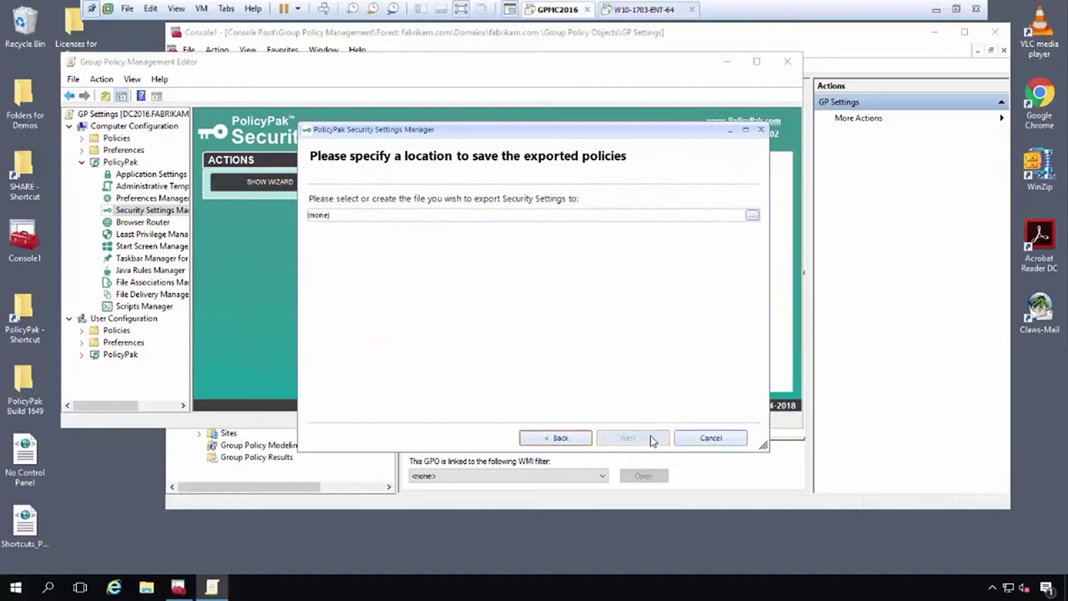
Save the export as Rename Guest.xml on the Desktop and finish the wizard.
{"action": "left_click", "coordinate": [758, 218]}
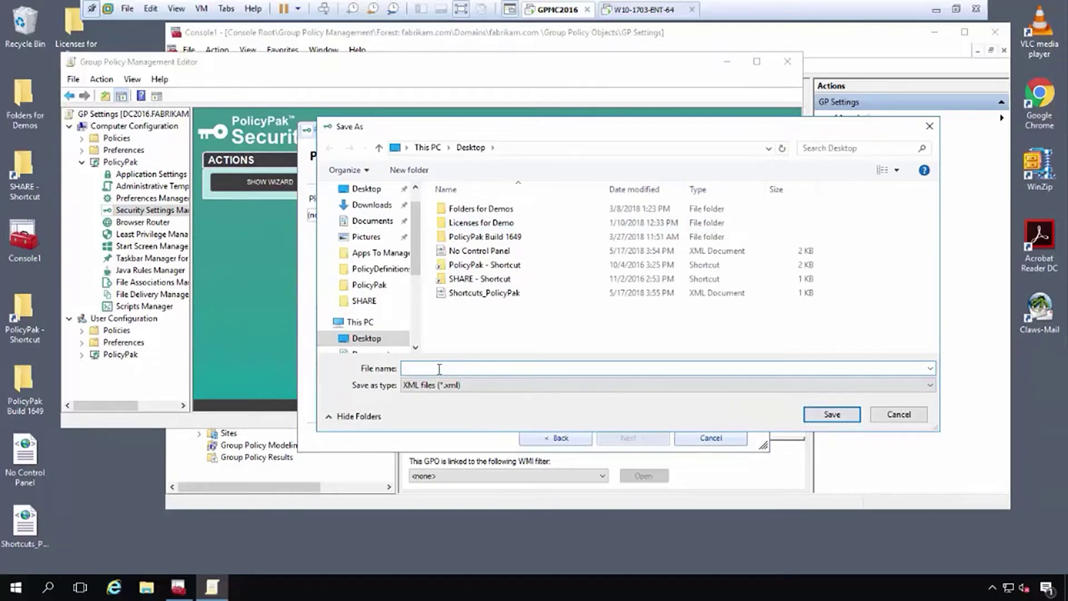
{"action": "type", "text": "Rename Cu"}
{"action": "left_click", "coordinate": [812, 417]}
{"action": "left_click", "coordinate": [704, 296]}
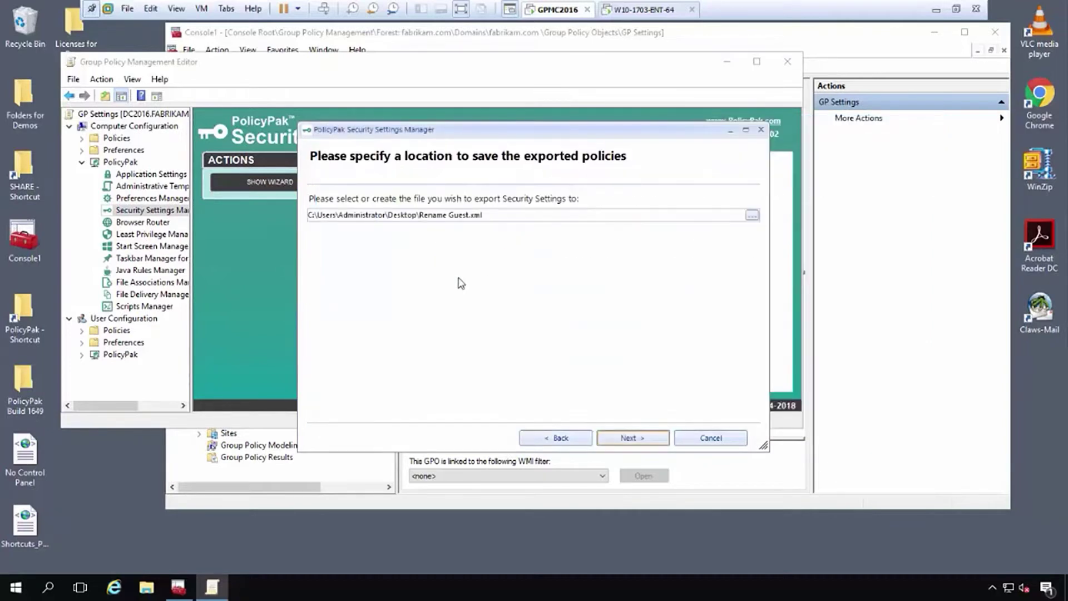
{"action": "left_click", "coordinate": [651, 443]}
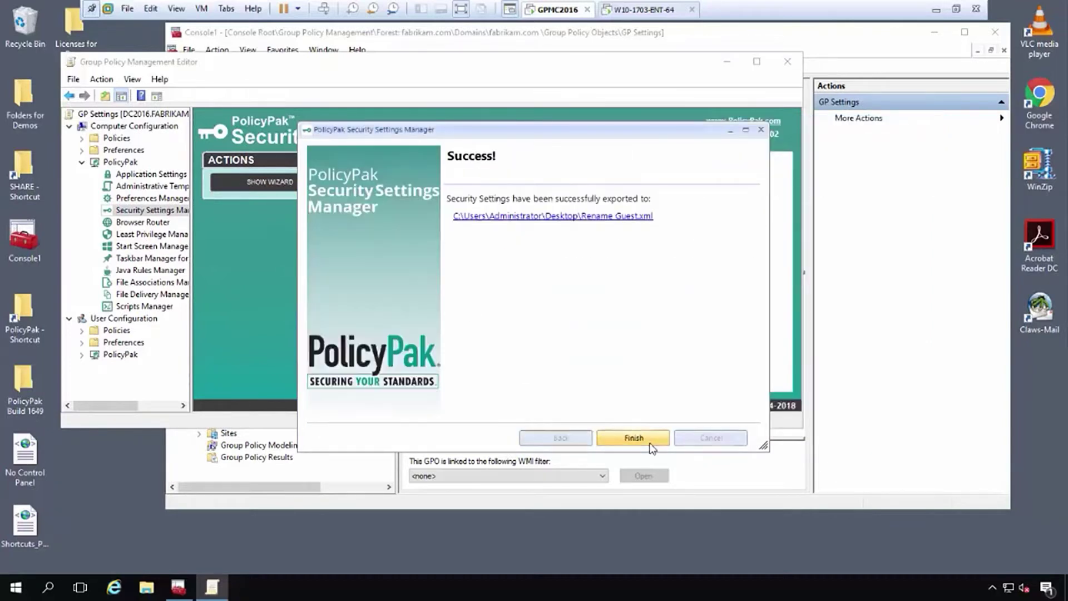
{"action": "left_click", "coordinate": [651, 437]}
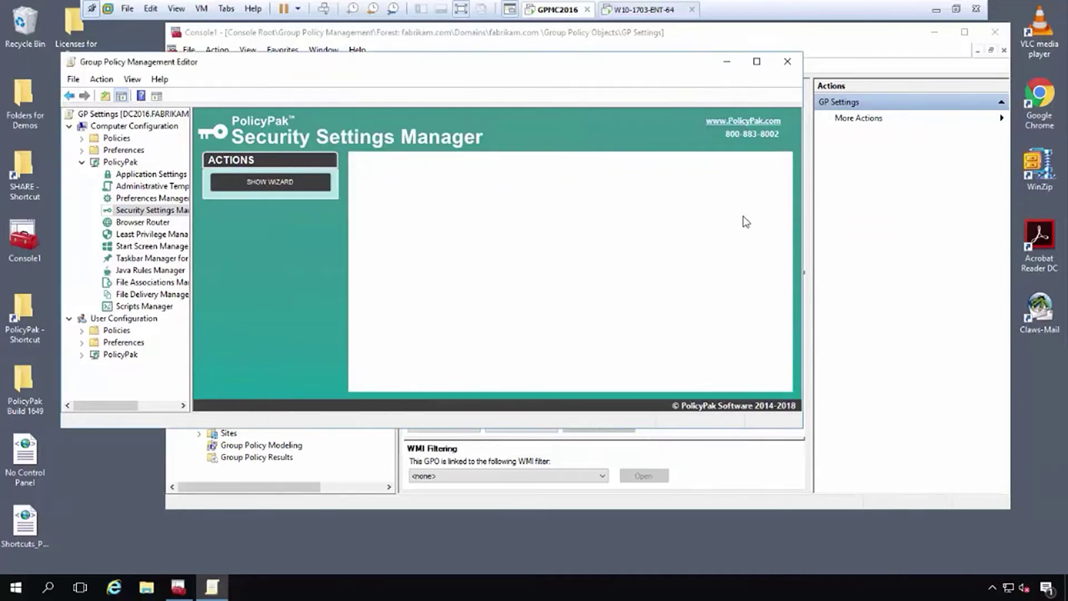
{"action": "left_click", "coordinate": [799, 65]}
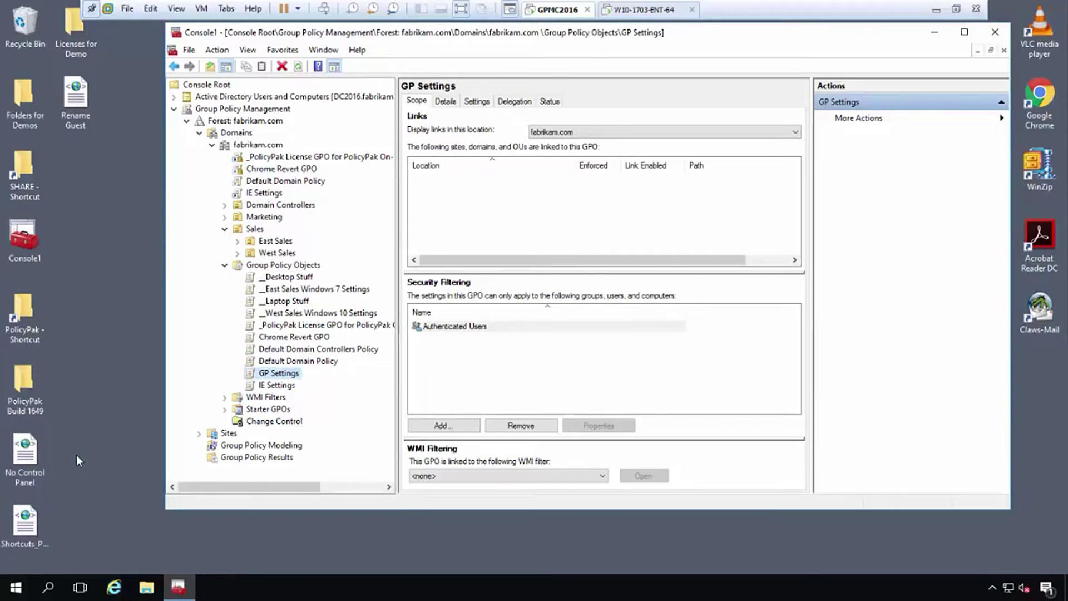
Launch PolicyPak Exporter Tool from the Start menu's PolicyPak folder.
{"action": "left_click", "coordinate": [17, 592]}
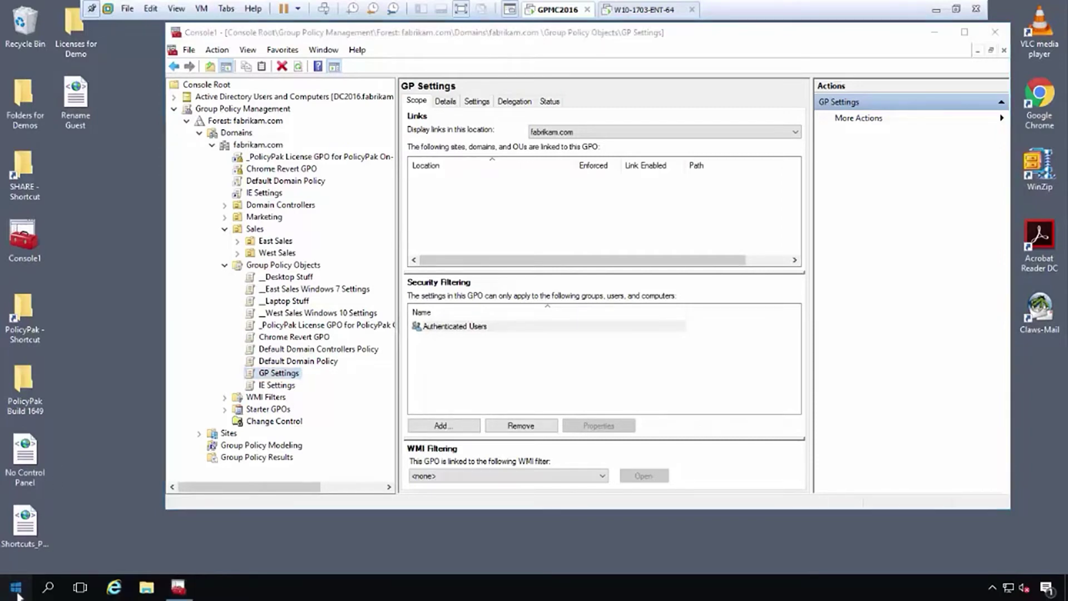
{"action": "left_click", "coordinate": [16, 588]}
{"action": "left_click", "coordinate": [17, 588]}
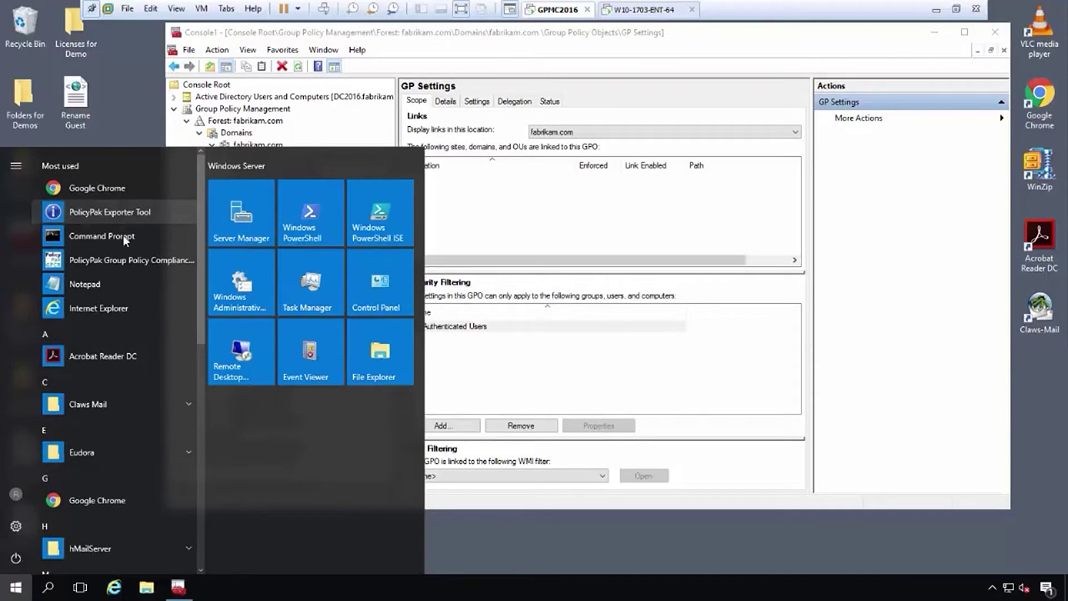
{"action": "scroll", "coordinate": [132, 262], "scroll_direction": "down", "scroll_amount": 4}
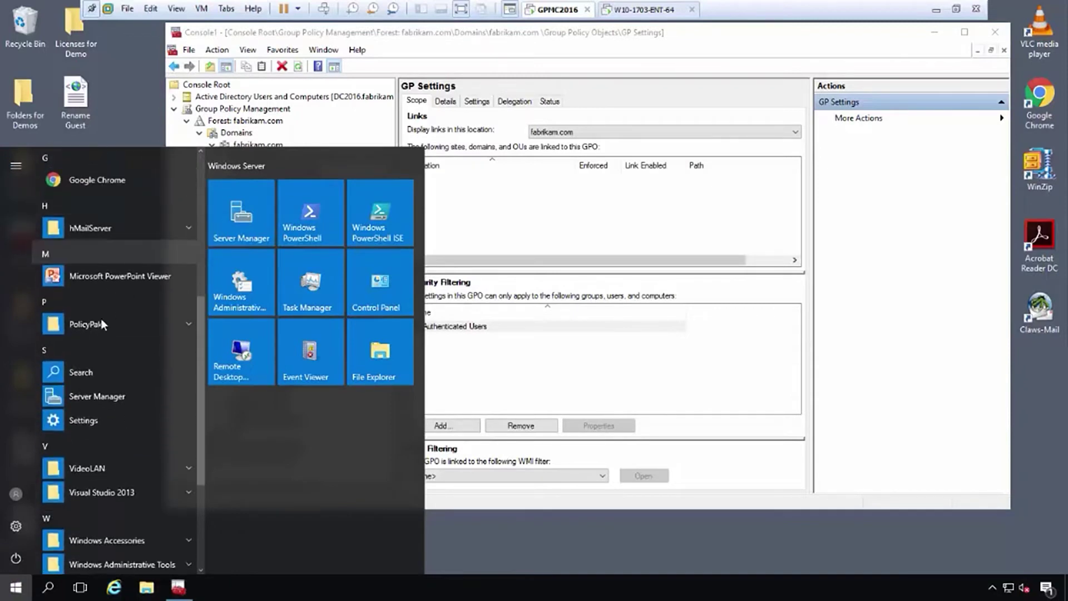
{"action": "left_click", "coordinate": [101, 322]}
{"action": "left_click", "coordinate": [125, 422]}
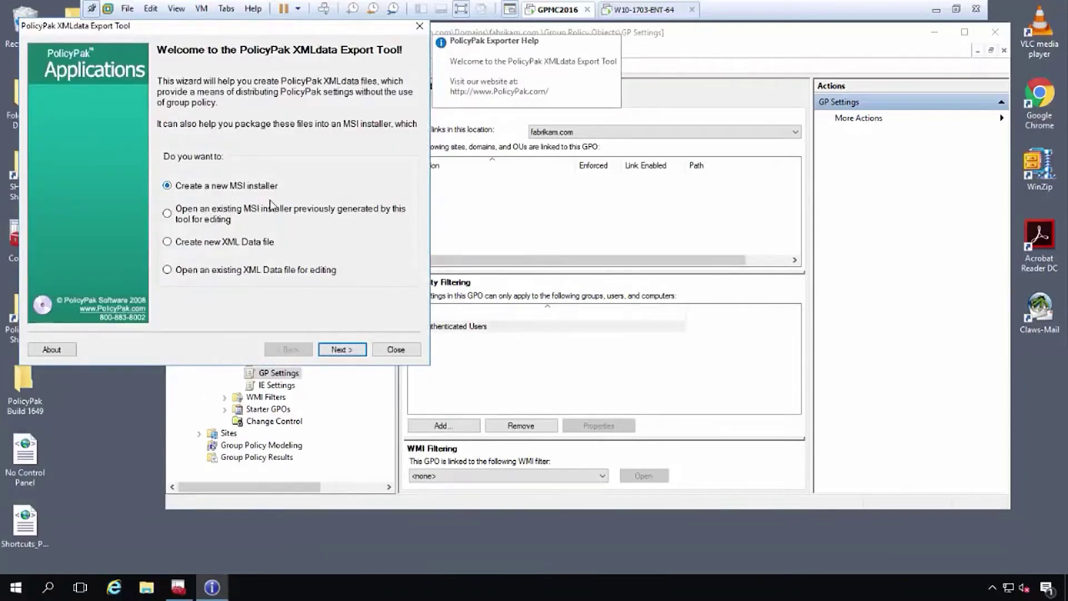
Create a new MSI and add No Control Panel, Rename Guest and Shortcuts_PolicyPak XML files from the Desktop.
{"action": "left_click", "coordinate": [362, 350]}
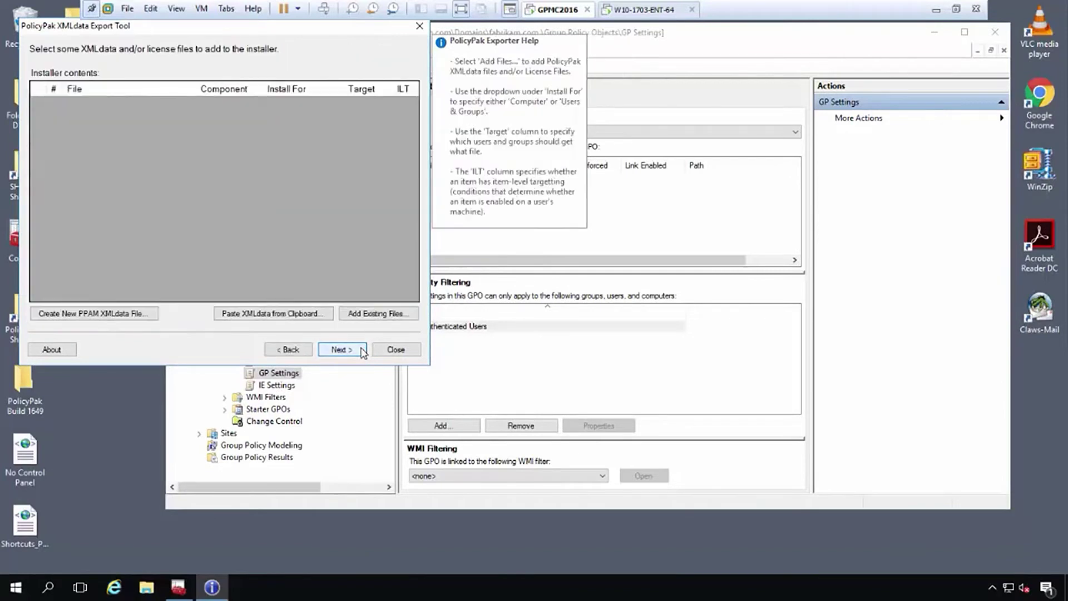
{"action": "left_click", "coordinate": [370, 315]}
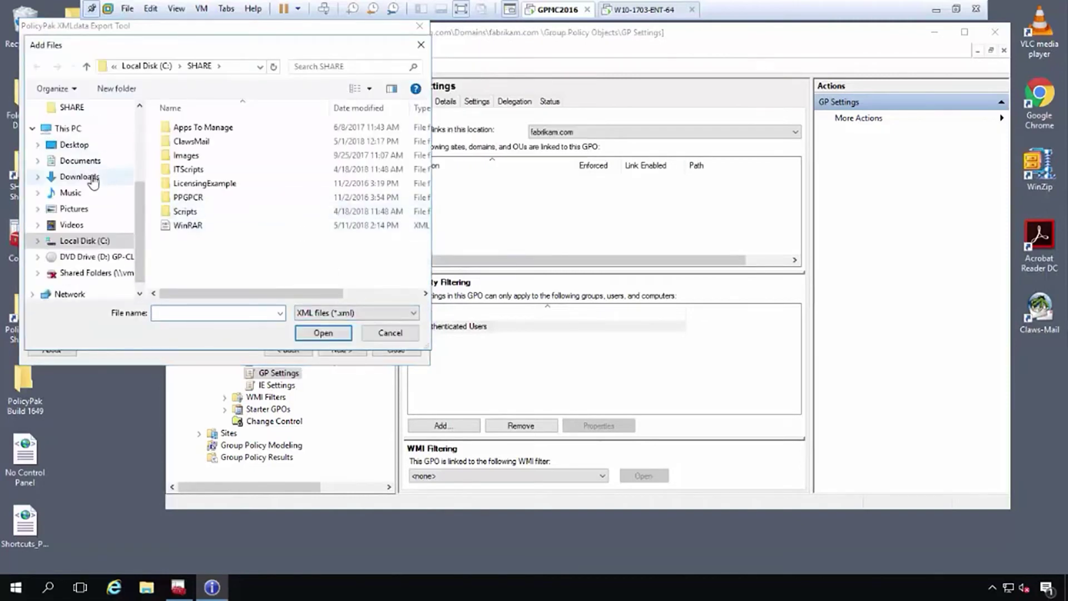
{"action": "left_click", "coordinate": [94, 147]}
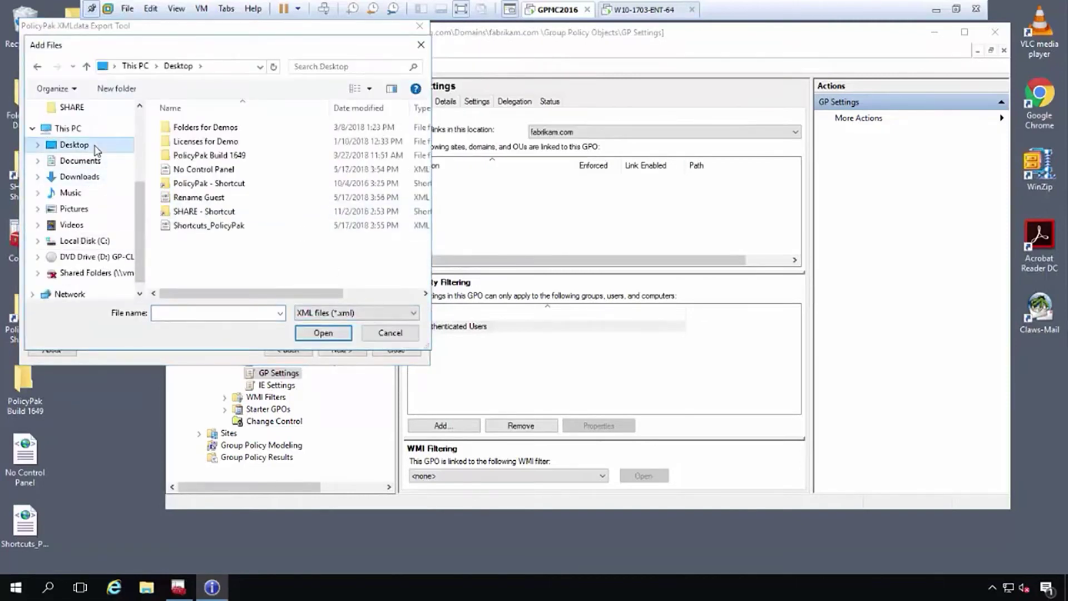
{"action": "left_click", "coordinate": [231, 174]}
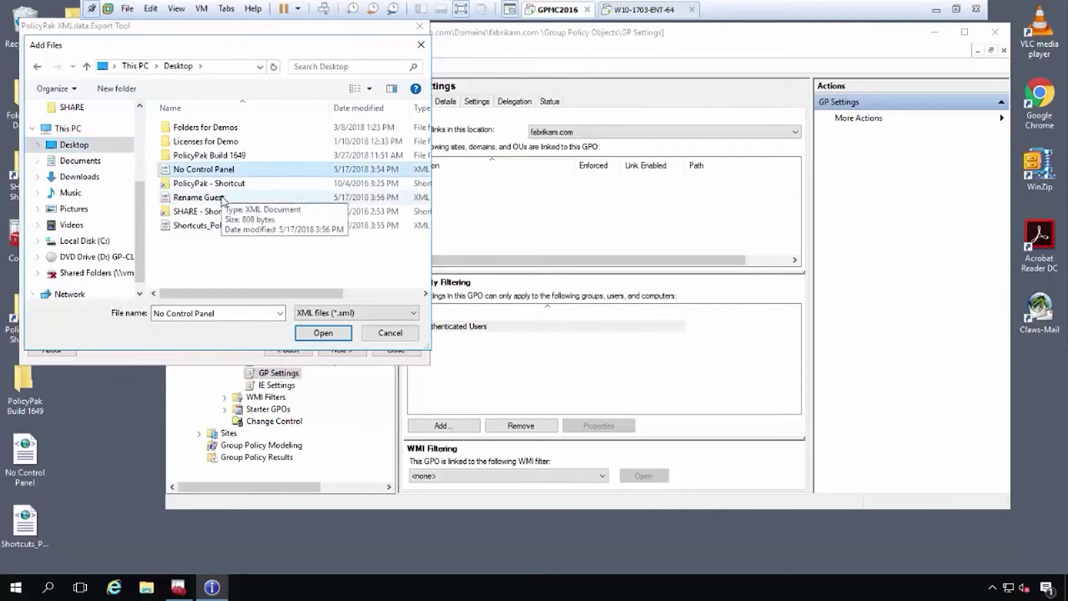
{"action": "left_click", "coordinate": [223, 198], "text": "ctrl"}
{"action": "left_click", "coordinate": [223, 227], "text": "ctrl"}
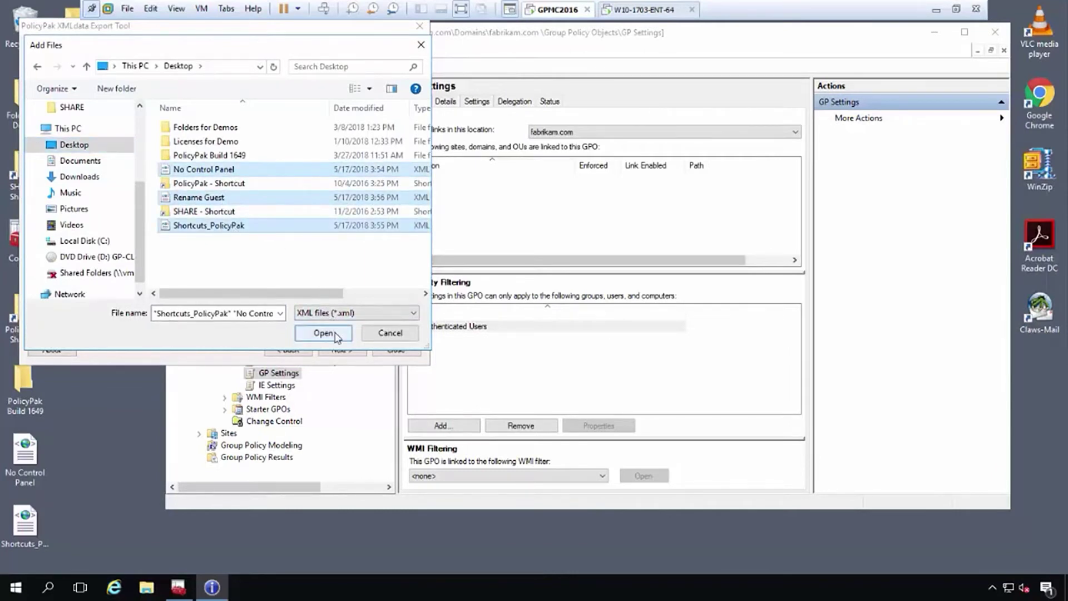
{"action": "left_click", "coordinate": [336, 334]}
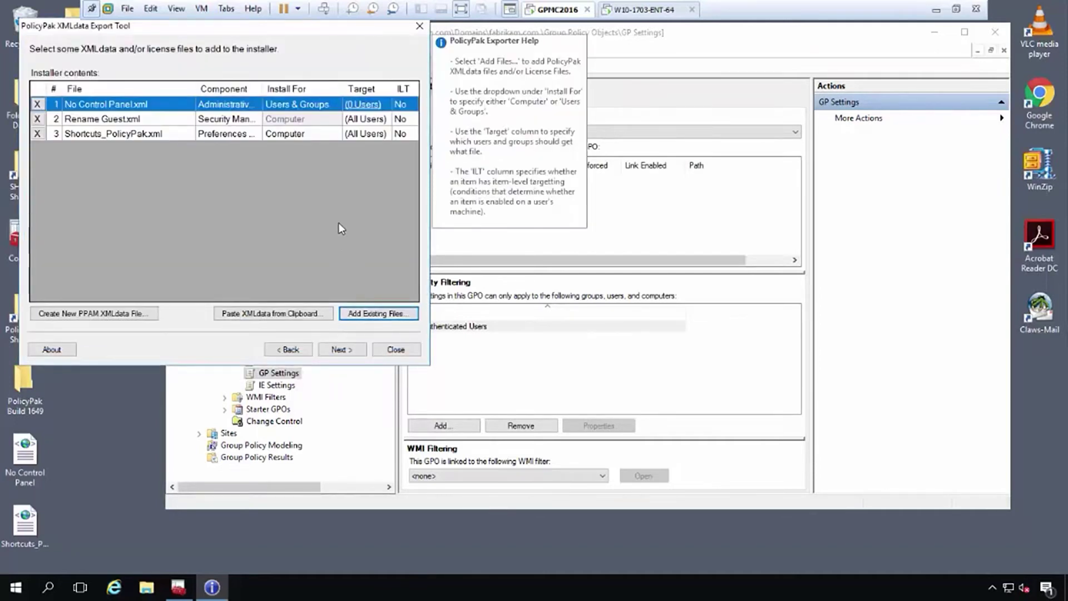
Set No Control Panel to install for Computer and continue to installer properties.
{"action": "left_click", "coordinate": [300, 107]}
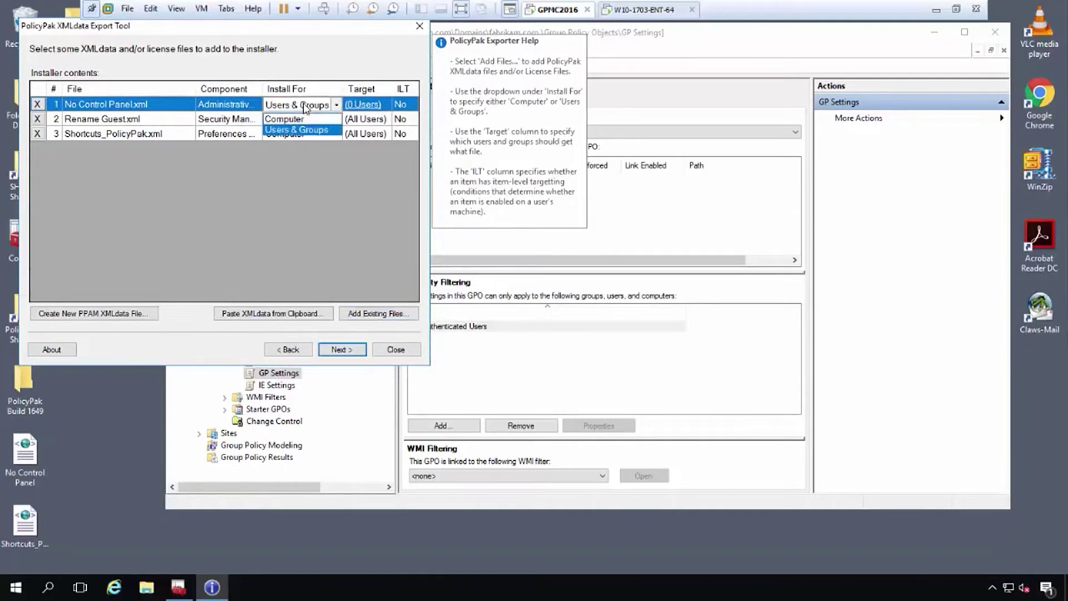
{"action": "left_click", "coordinate": [315, 119]}
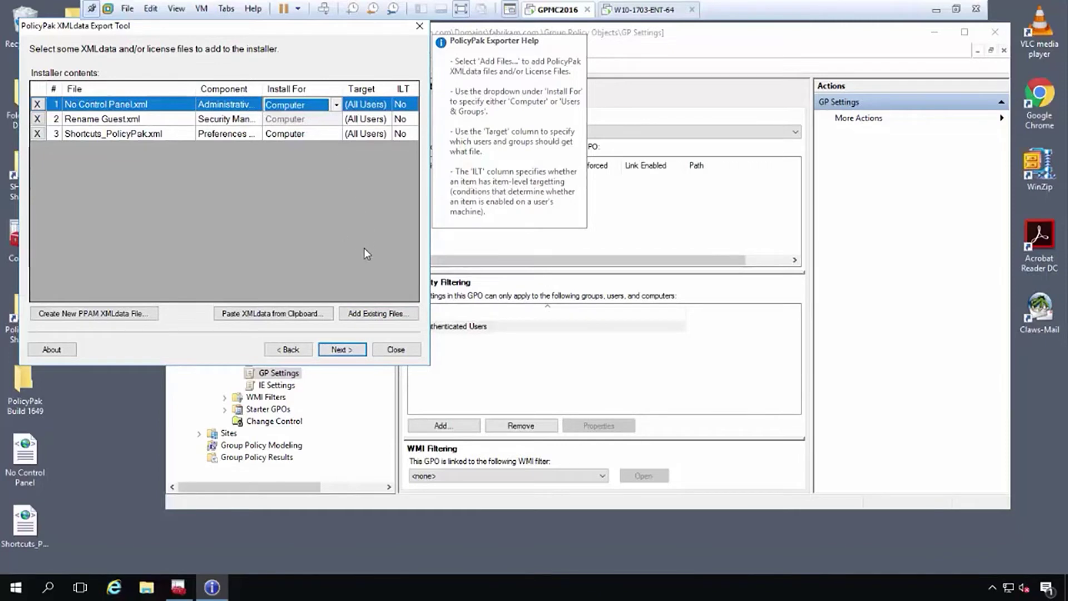
{"action": "left_click", "coordinate": [341, 349]}
Replace the installer's product name with 'GP Settings'.
{"action": "left_click", "coordinate": [291, 123]}
{"action": "left_click_drag", "start_coordinate": [291, 123], "coordinate": [166, 134]}
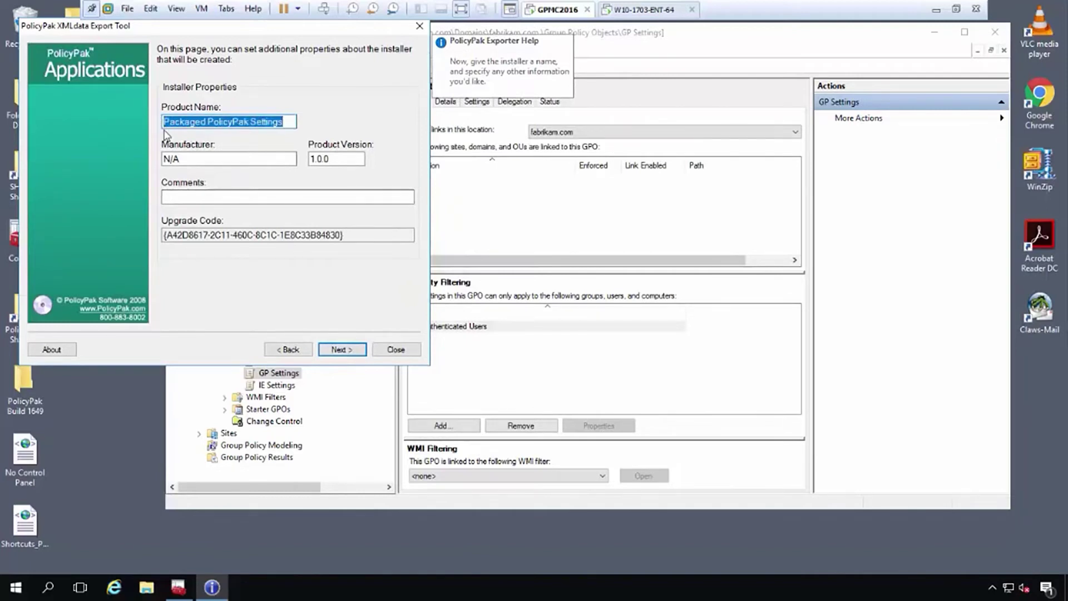
{"action": "type", "text": "GP Settings"}
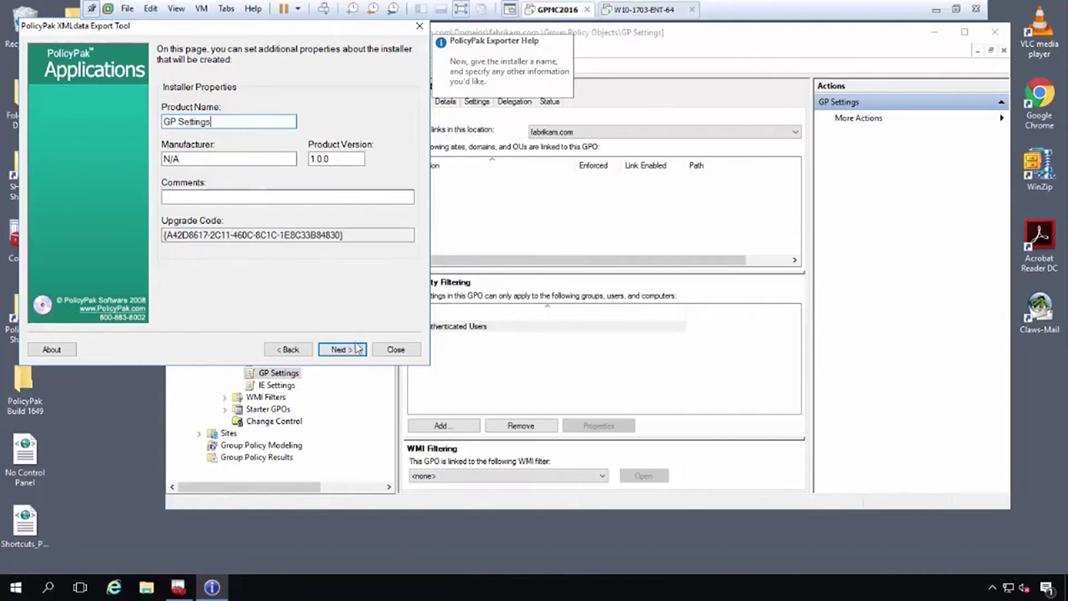
{"action": "left_click", "coordinate": [358, 351]}
Save the MSI as GP Settings.msi and finish the export wizard.
{"action": "left_click", "coordinate": [357, 353]}
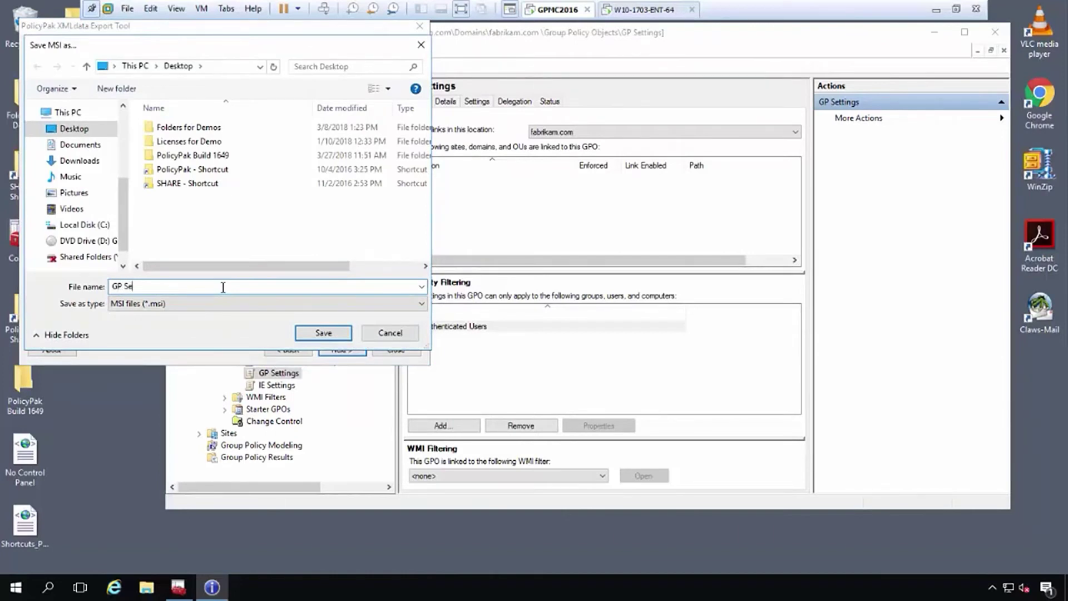
{"action": "left_click", "coordinate": [343, 334]}
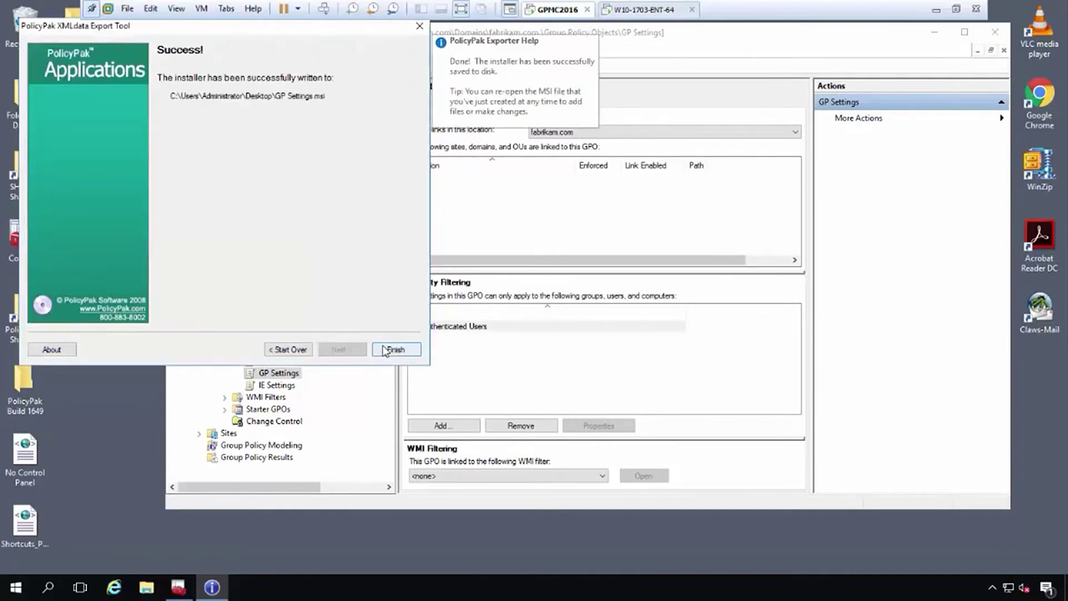
{"action": "left_click", "coordinate": [396, 349]}
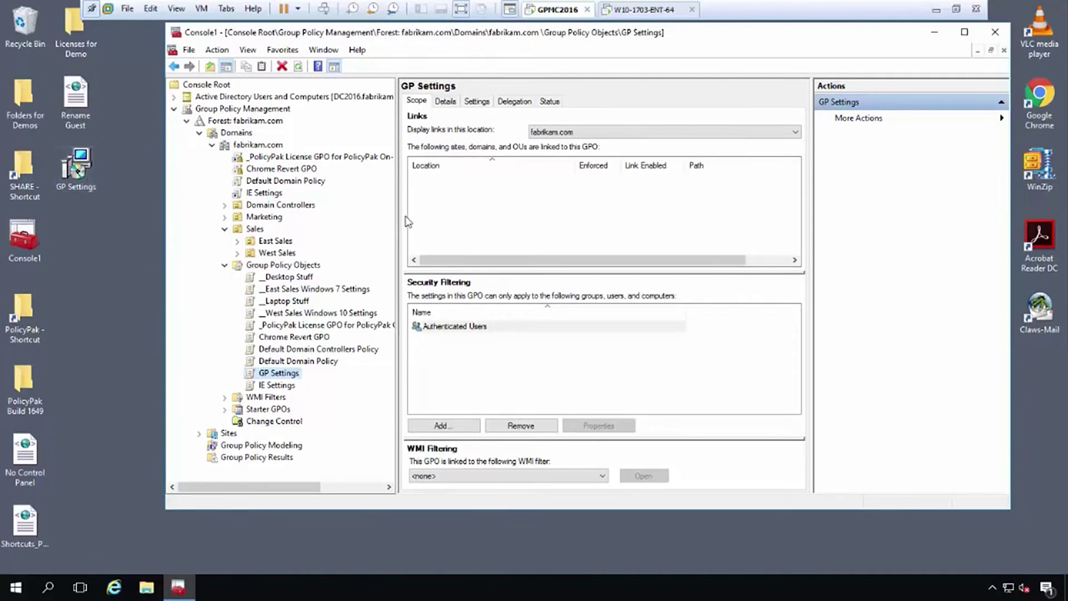
On the Windows 10 endpoint, bring Programs and Features into view to confirm PolicyPak Client-Side Extension 18.3.1659 is installed.
{"action": "left_click", "coordinate": [638, 10]}
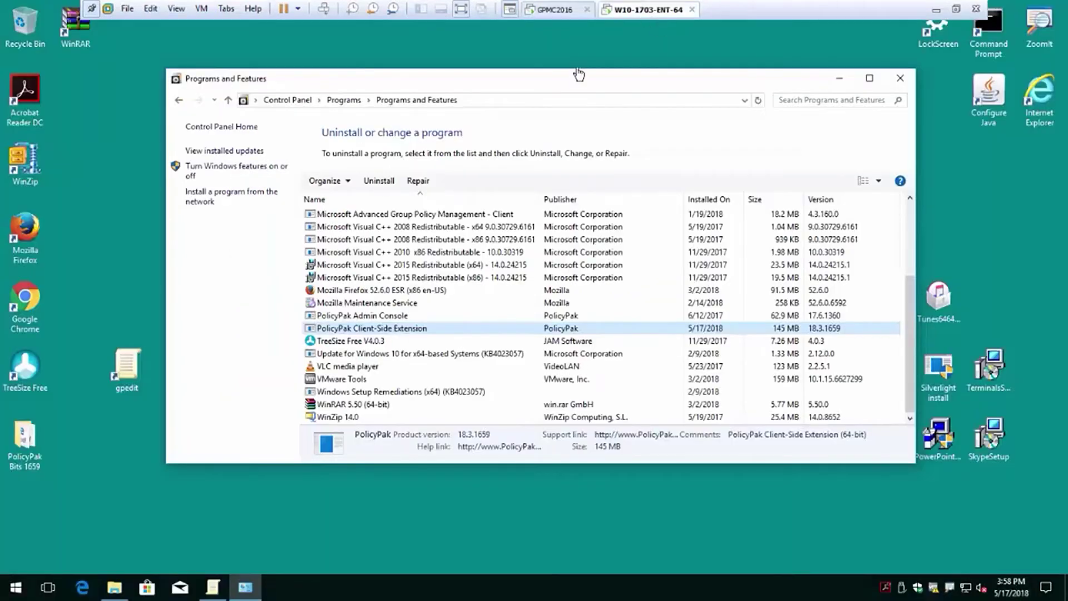
{"action": "left_click_drag", "start_coordinate": [592, 83], "coordinate": [625, 76]}
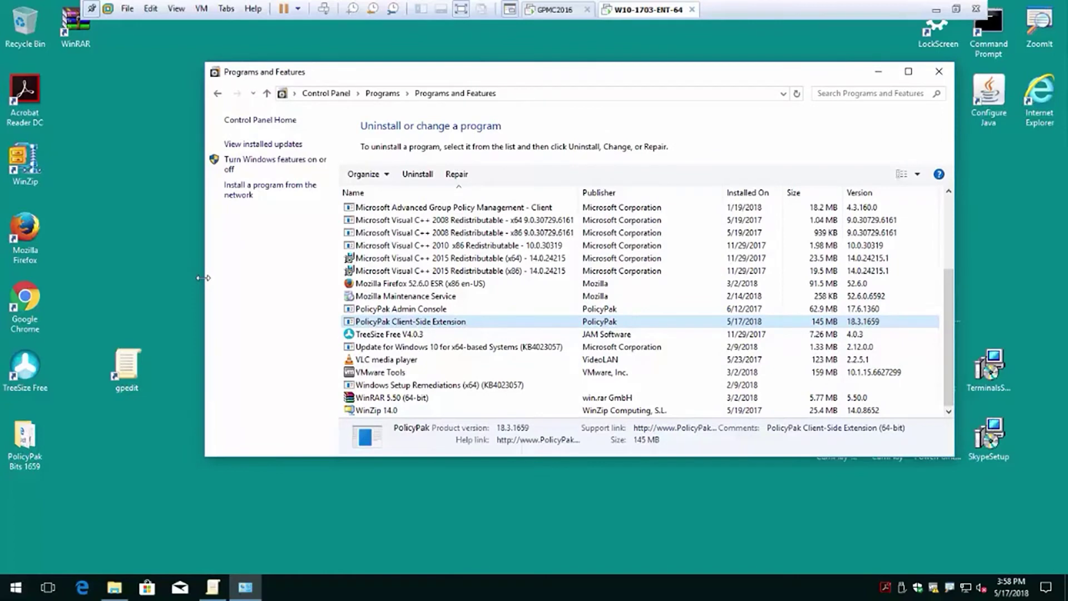
Close the Programs and Features window.
{"action": "left_click", "coordinate": [879, 72]}
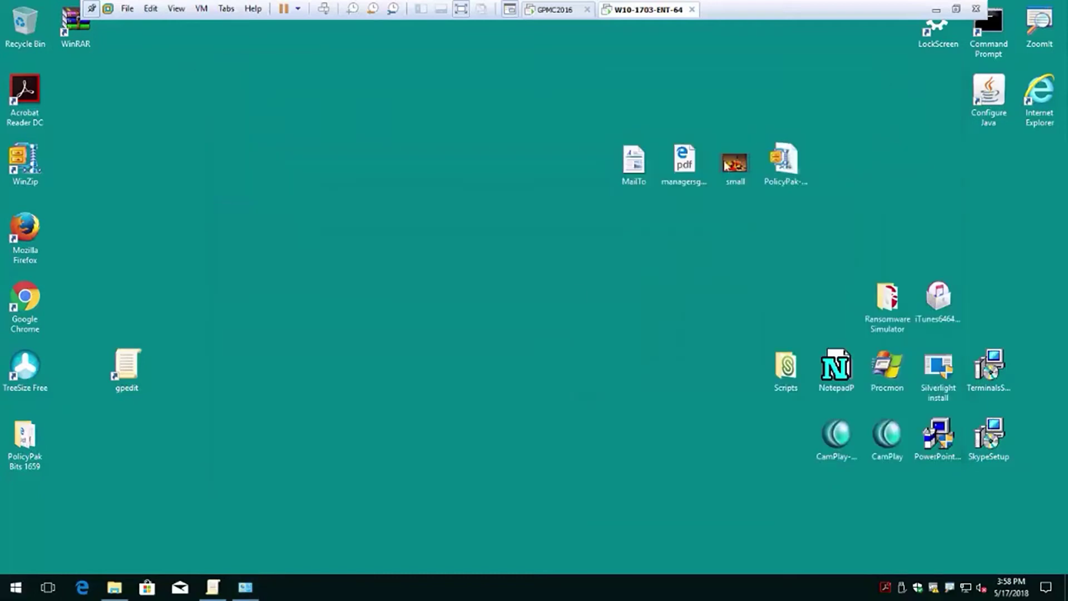
{"action": "left_click", "coordinate": [256, 590]}
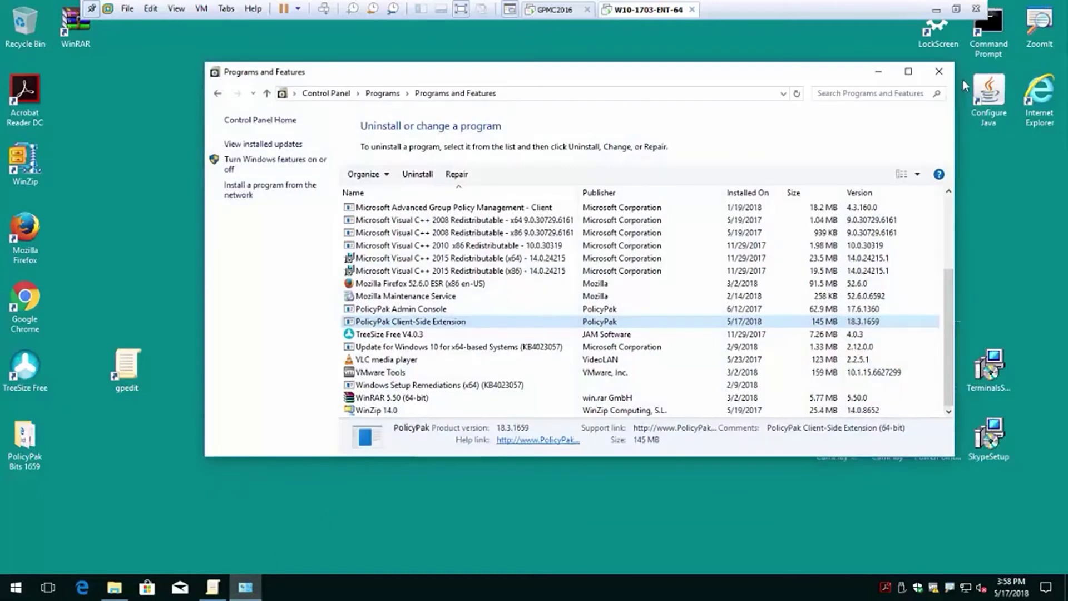
{"action": "left_click", "coordinate": [940, 72]}
Search Start for 'control', confirm Control Panel opens normally, then close it.
{"action": "left_click", "coordinate": [12, 587]}
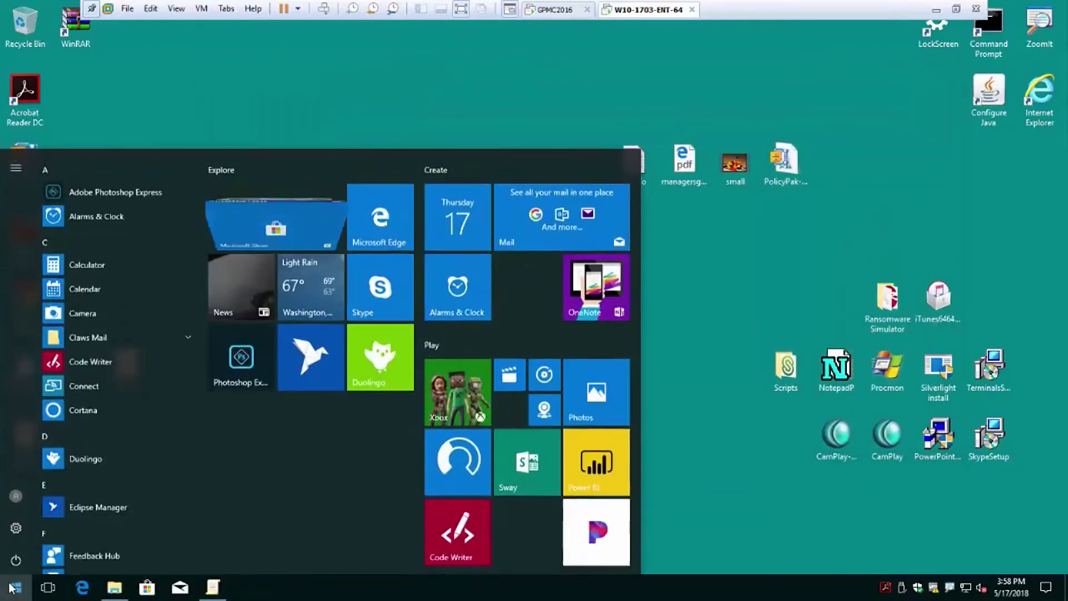
{"action": "type", "text": "control"}
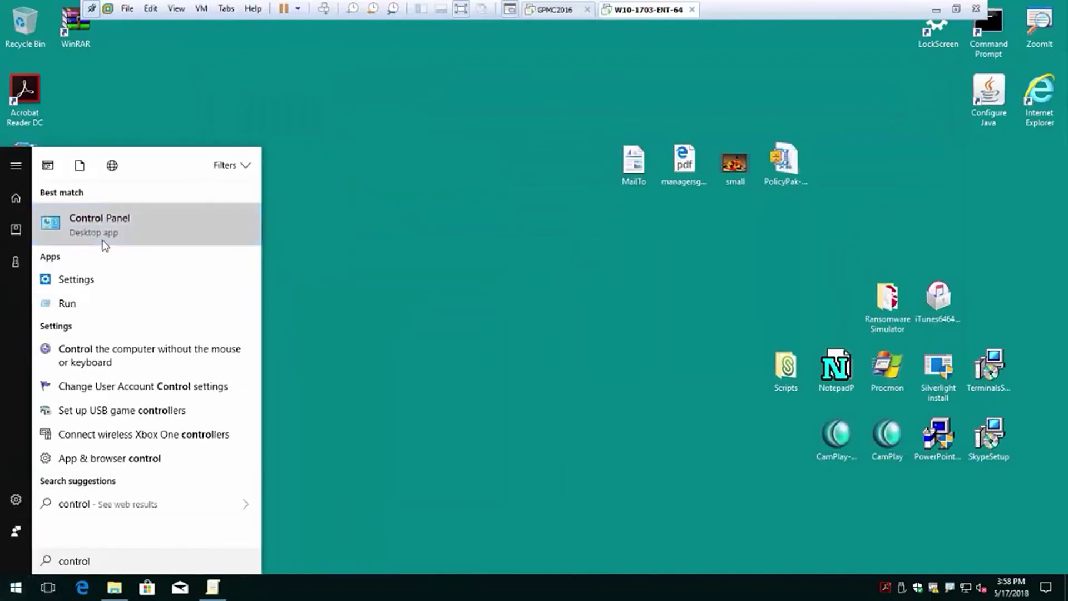
{"action": "left_click", "coordinate": [105, 238]}
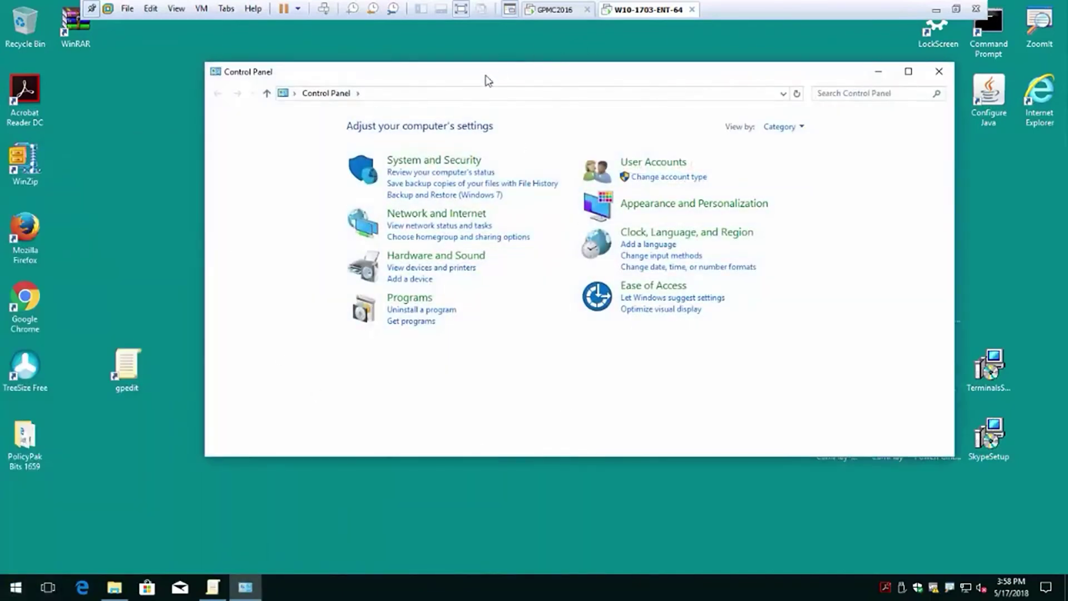
{"action": "left_click", "coordinate": [938, 70]}
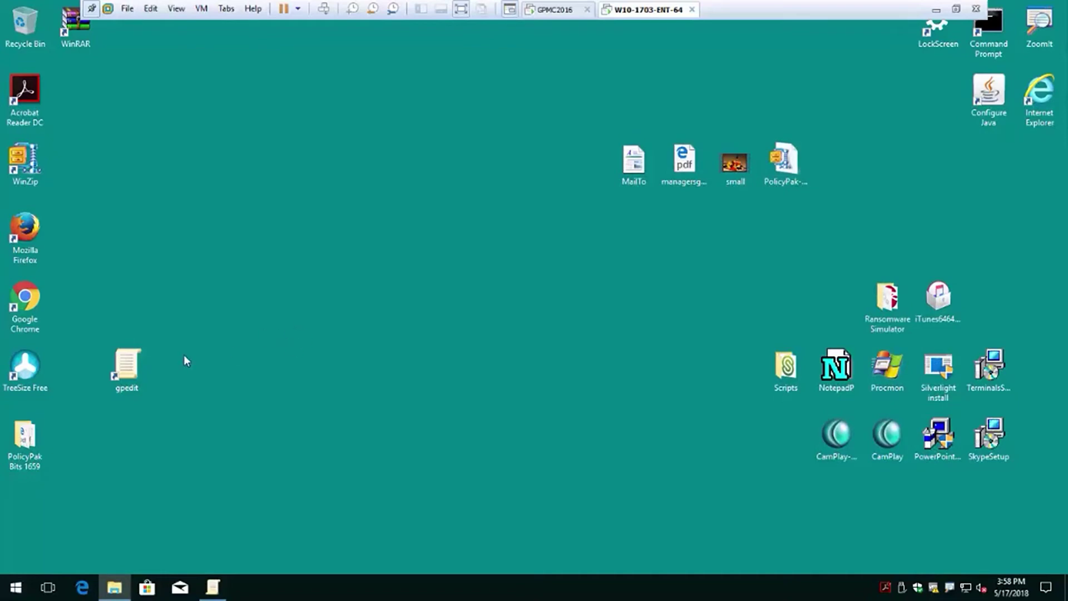
Check that Local Group Policy Editor still shows the guest account as Guest, close it, and return to GPMC2016.
{"action": "left_click", "coordinate": [180, 588]}
{"action": "left_click", "coordinate": [213, 588]}
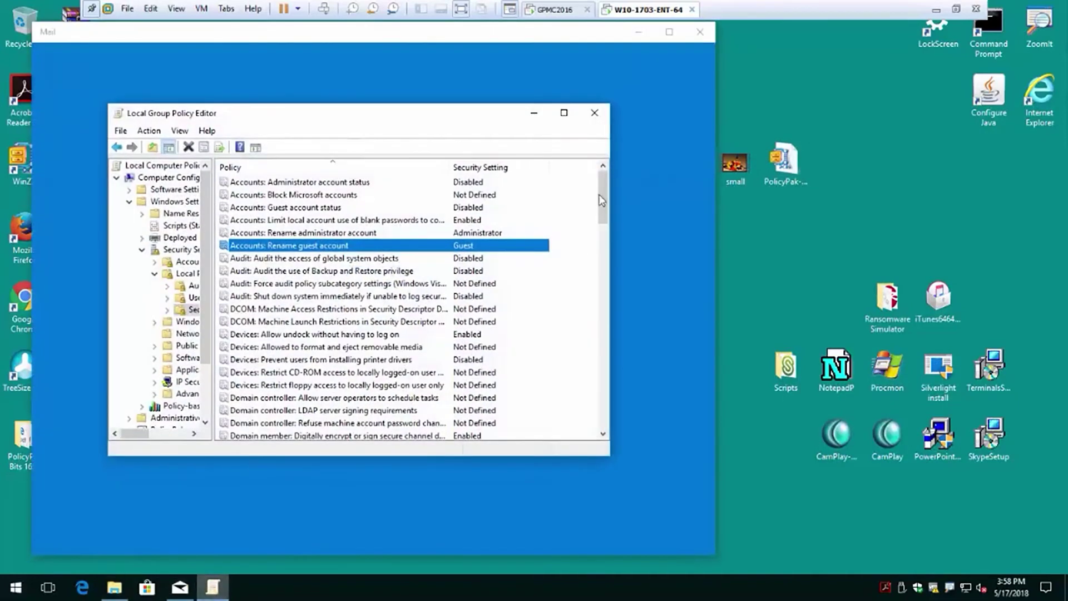
{"action": "left_click", "coordinate": [699, 33]}
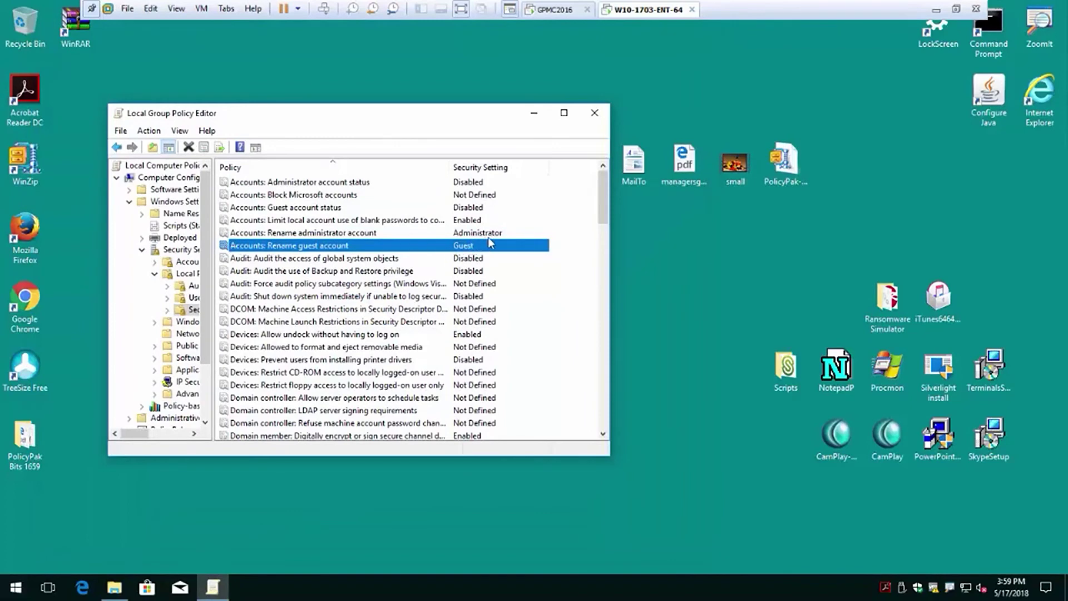
{"action": "left_click", "coordinate": [595, 112]}
{"action": "left_click", "coordinate": [559, 9]}
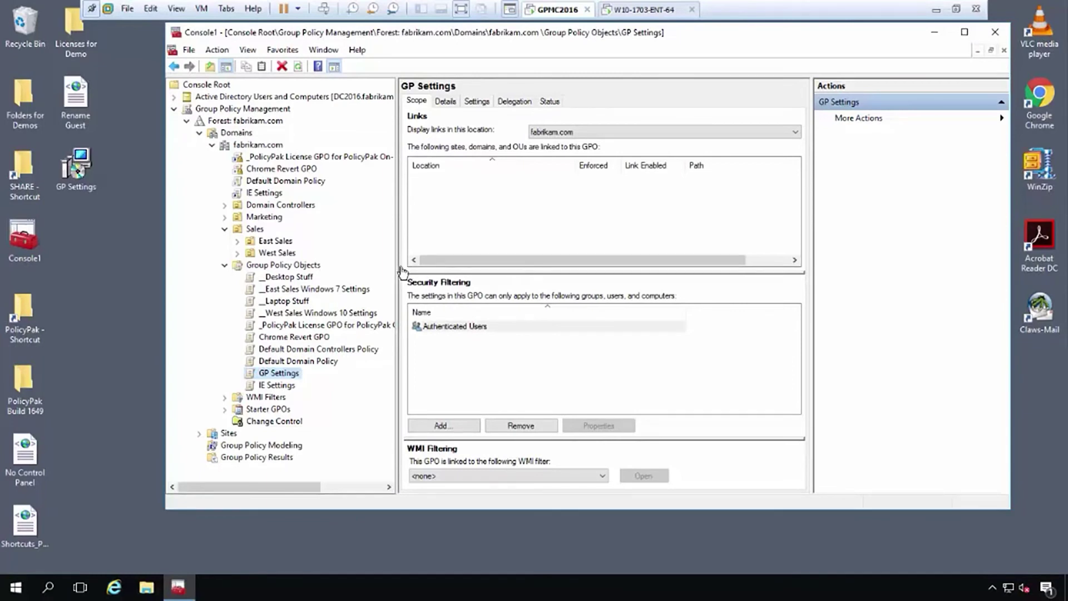
Move GP Settings.msi from the desktop into SHARE, replacing the older copy, then return to the W10 endpoint.
{"action": "left_click_drag", "start_coordinate": [64, 177], "coordinate": [25, 181]}
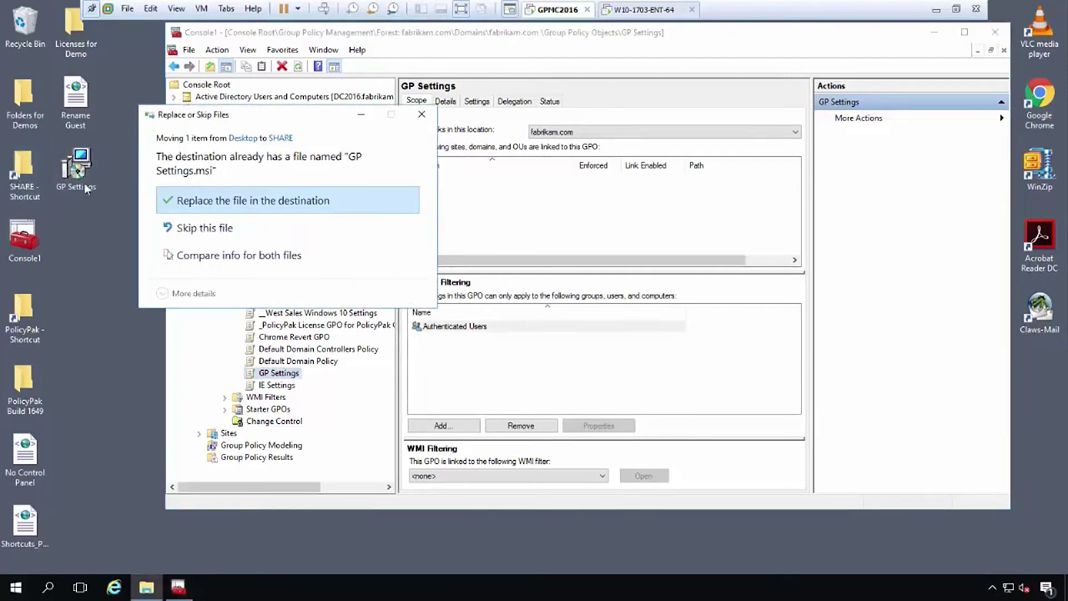
{"action": "left_click", "coordinate": [245, 201]}
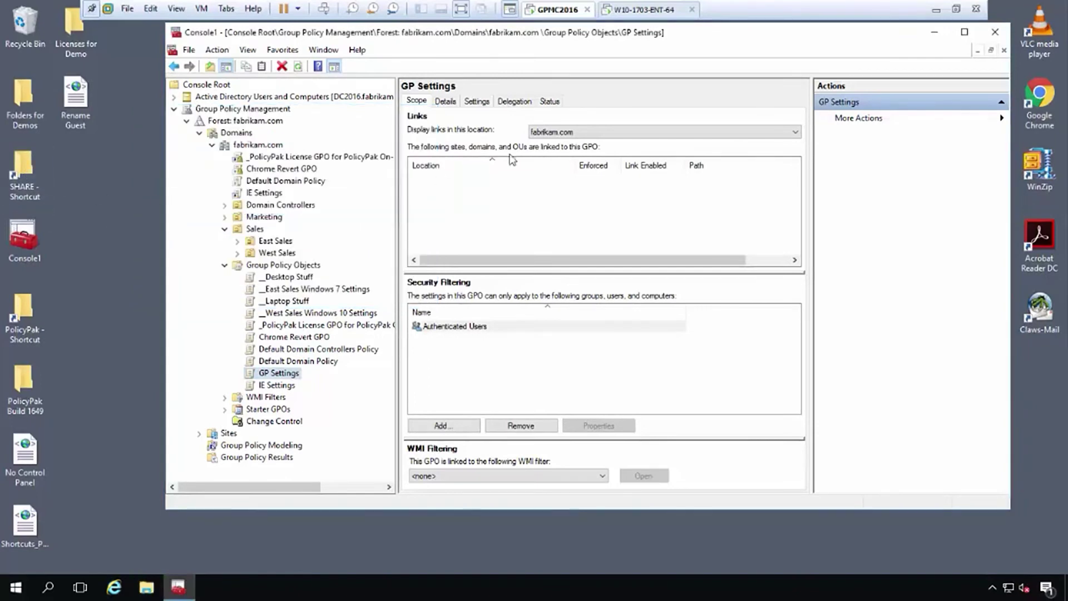
{"action": "left_click", "coordinate": [650, 10]}
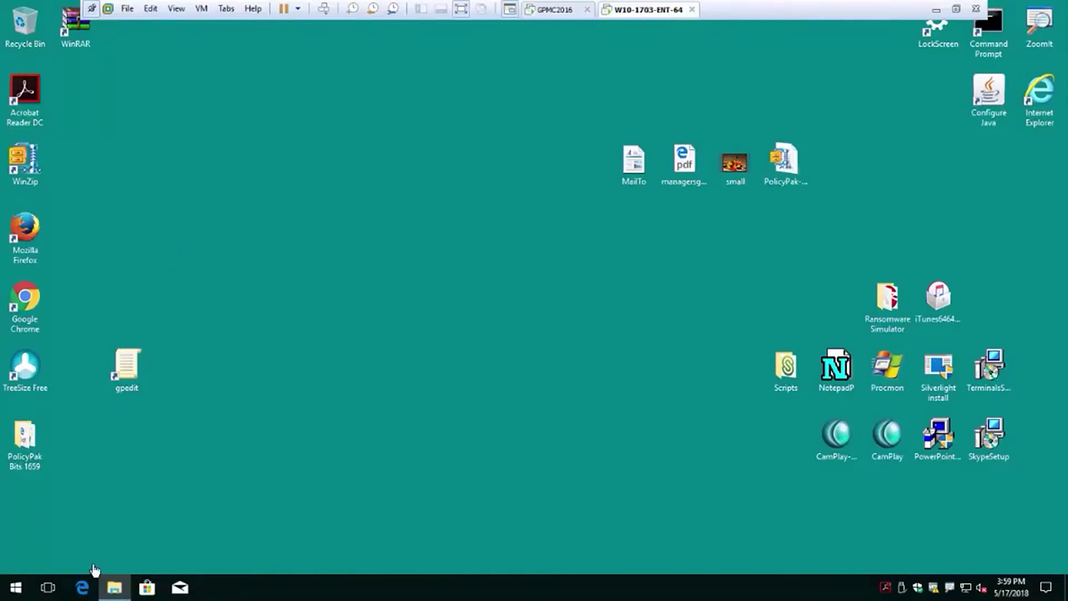
Run GP Settings.msi from the dc2016 share with administrator credentials, then minimize the Explorer window.
{"action": "mouse_move", "coordinate": [114, 587]}
{"action": "left_click", "coordinate": [122, 558]}
{"action": "left_click", "coordinate": [470, 359]}
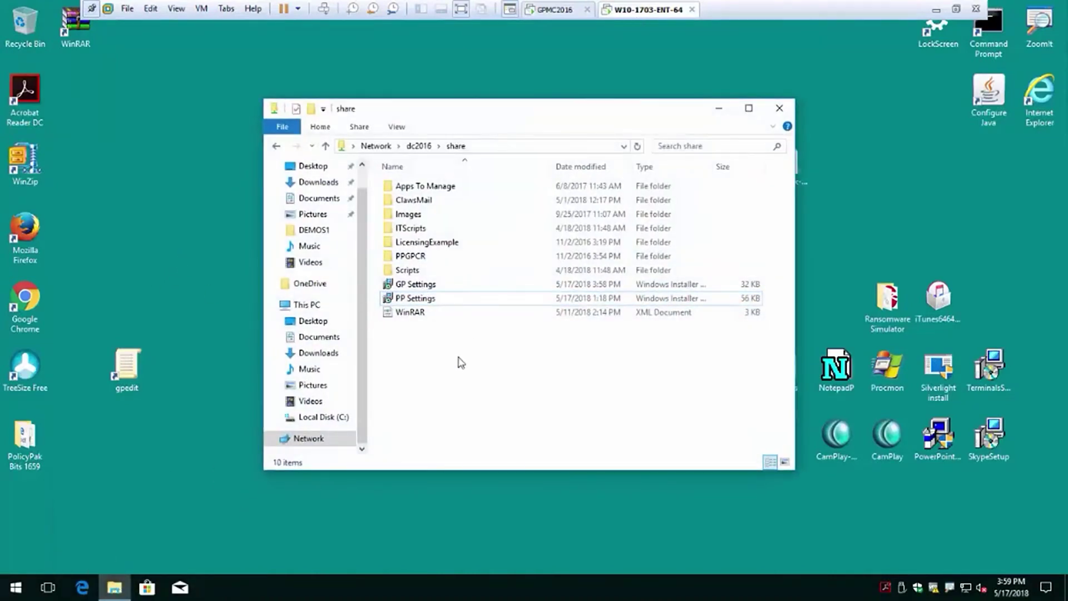
{"action": "double_click", "coordinate": [416, 285]}
{"action": "type", "text": "a"}
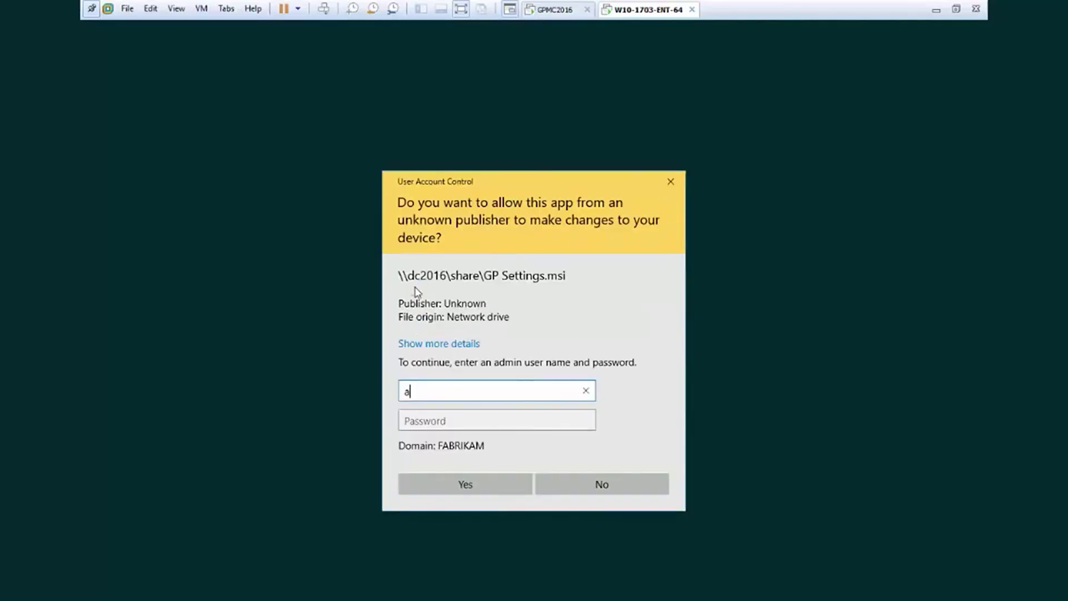
{"action": "key", "text": "Tab"}
{"action": "type", "text": "pa"}
{"action": "left_click", "coordinate": [495, 485]}
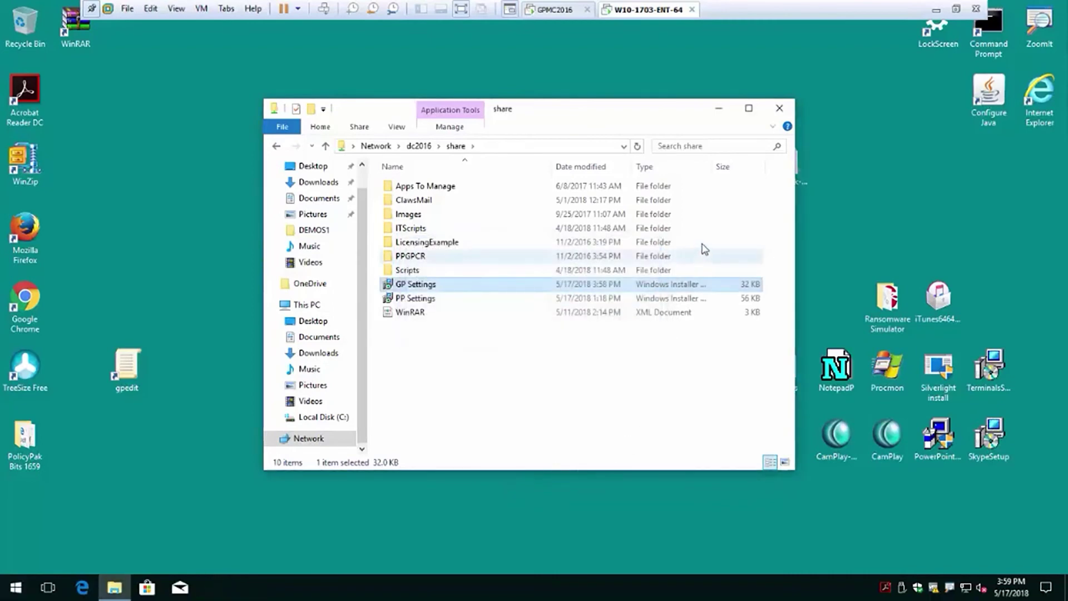
{"action": "left_click", "coordinate": [722, 112]}
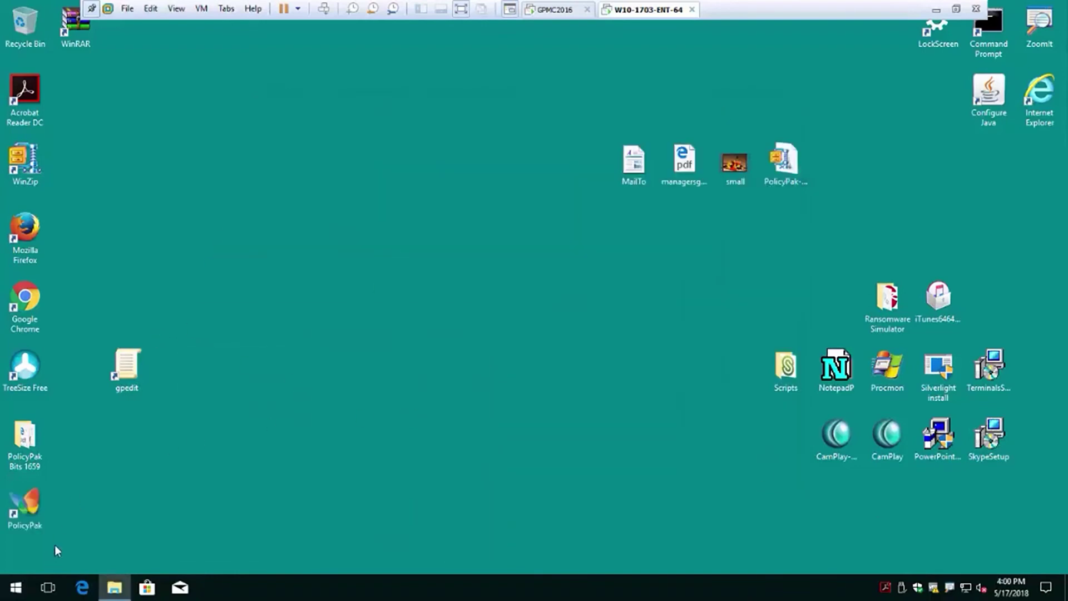
Confirm the PolicyPak shortcut opens policypak.com in Edge, then try opening Control Panel from Start.
{"action": "left_click", "coordinate": [24, 509]}
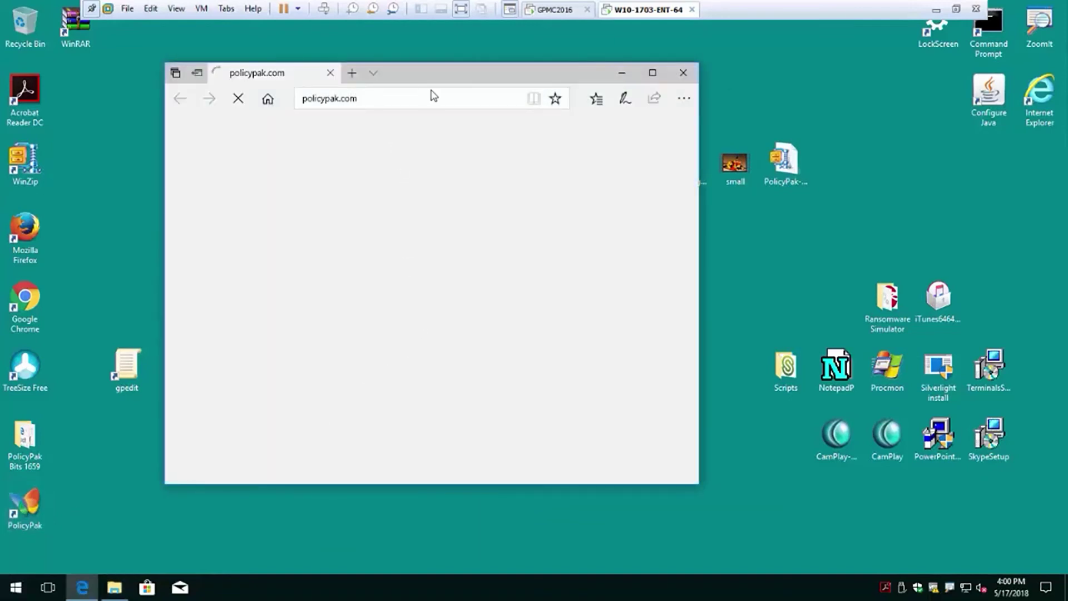
{"action": "left_click", "coordinate": [680, 75]}
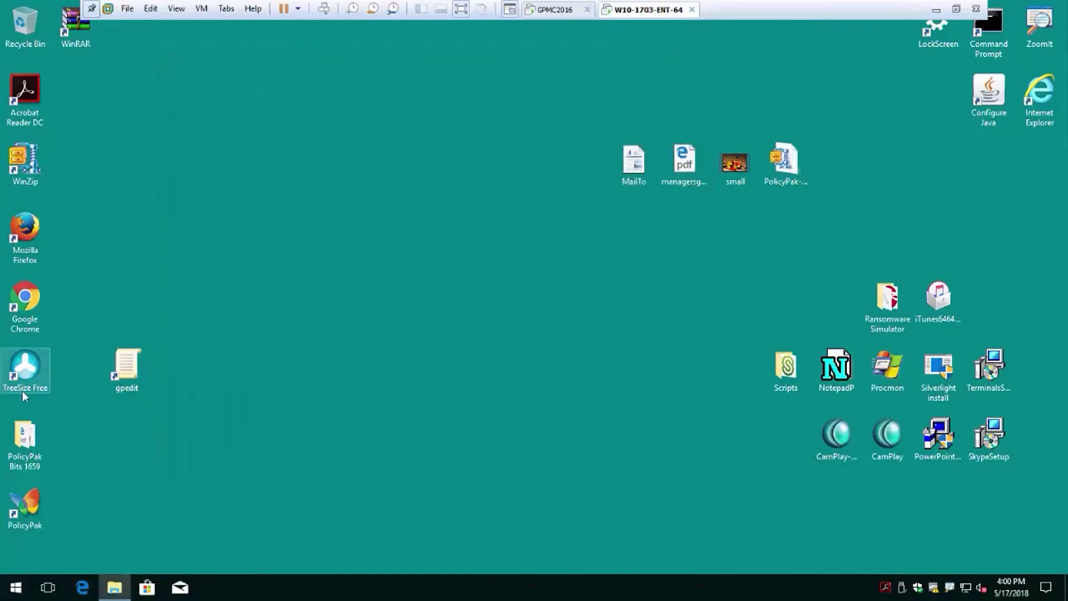
{"action": "left_click", "coordinate": [16, 592]}
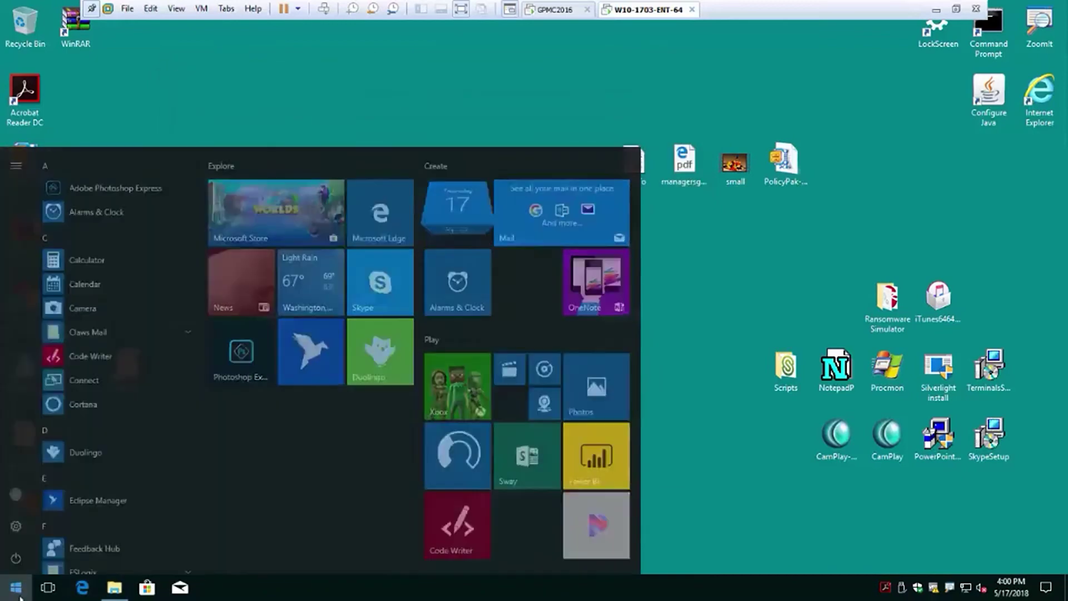
{"action": "type", "text": "control"}
{"action": "left_click", "coordinate": [101, 237]}
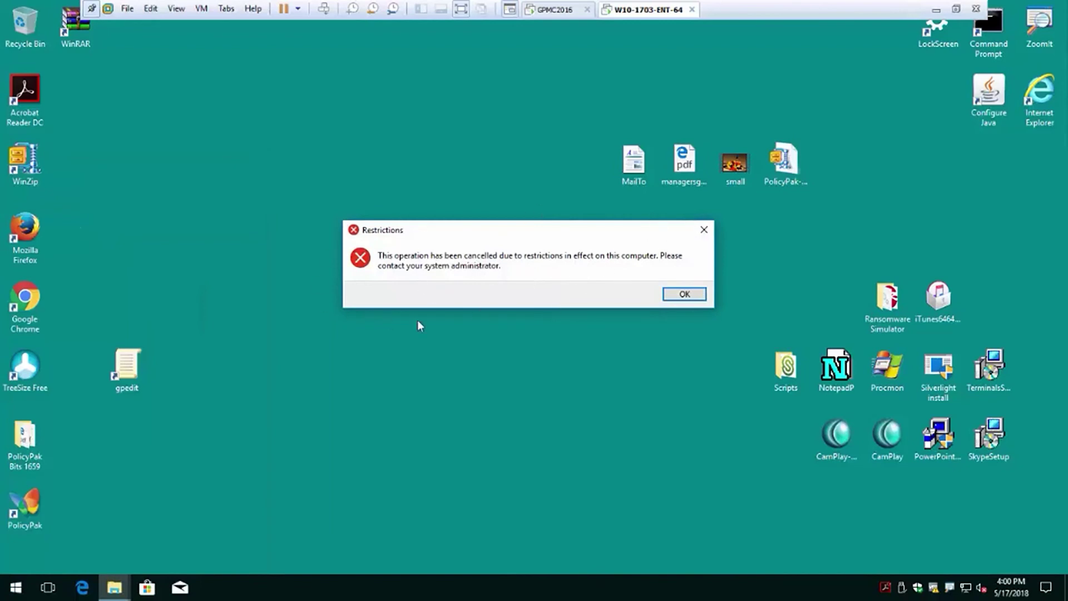
Dismiss the Restrictions error and launch gpedit as administrator with admin credentials.
{"action": "left_click", "coordinate": [690, 295]}
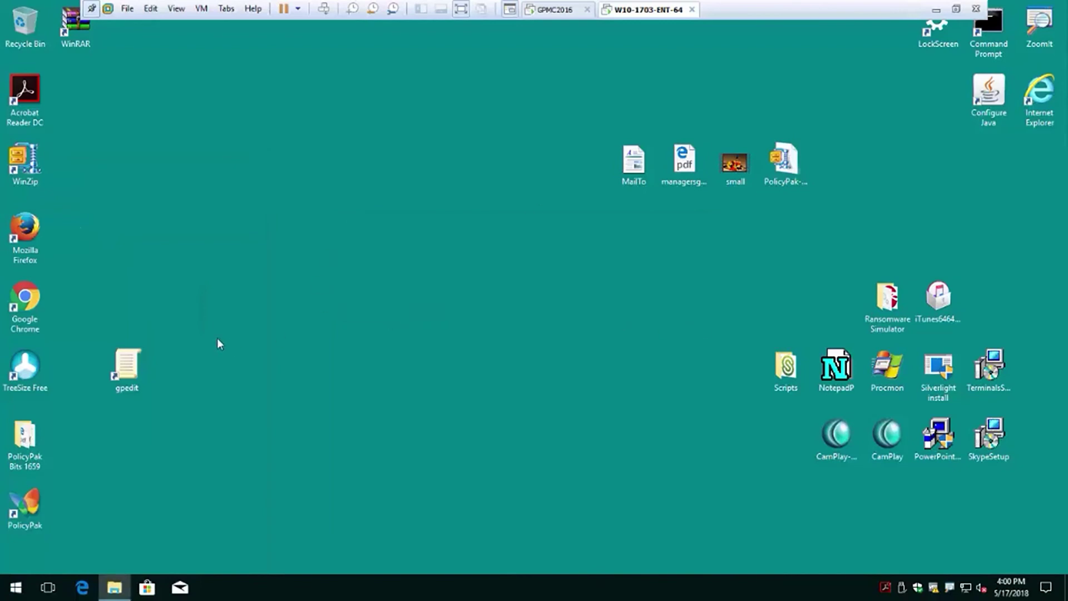
{"action": "right_click", "coordinate": [144, 365]}
{"action": "left_click", "coordinate": [226, 87]}
{"action": "type", "text": "a"}
{"action": "key", "text": "Tab"}
{"action": "type", "text": "p"}
{"action": "left_click", "coordinate": [493, 470]}
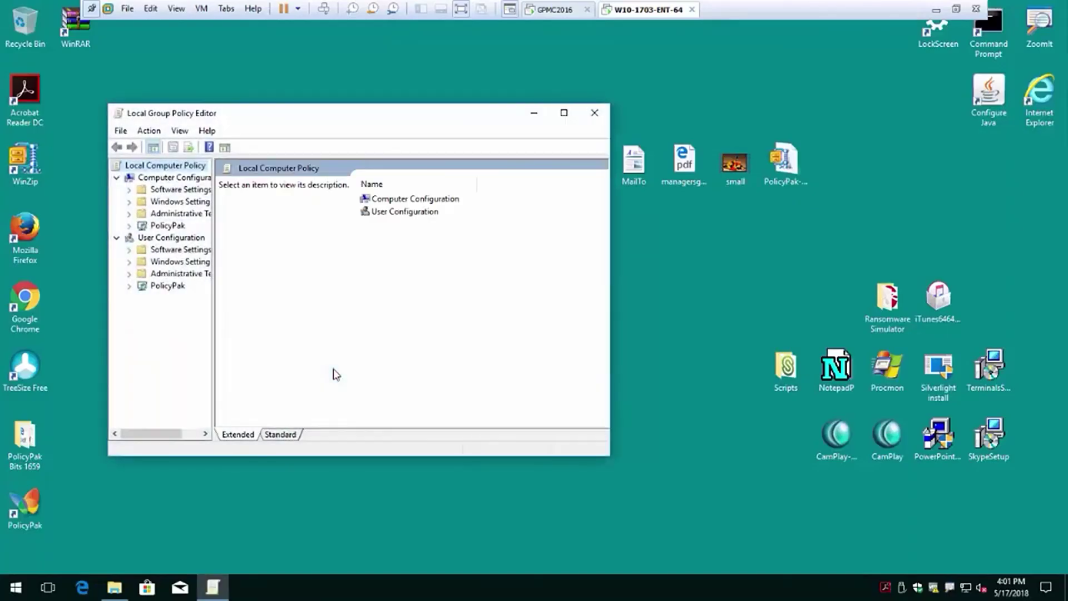
Open Security Settings > Local Policies > Security Options and check the guest account is renamed PolicyPakGuest.
{"action": "left_click", "coordinate": [129, 201]}
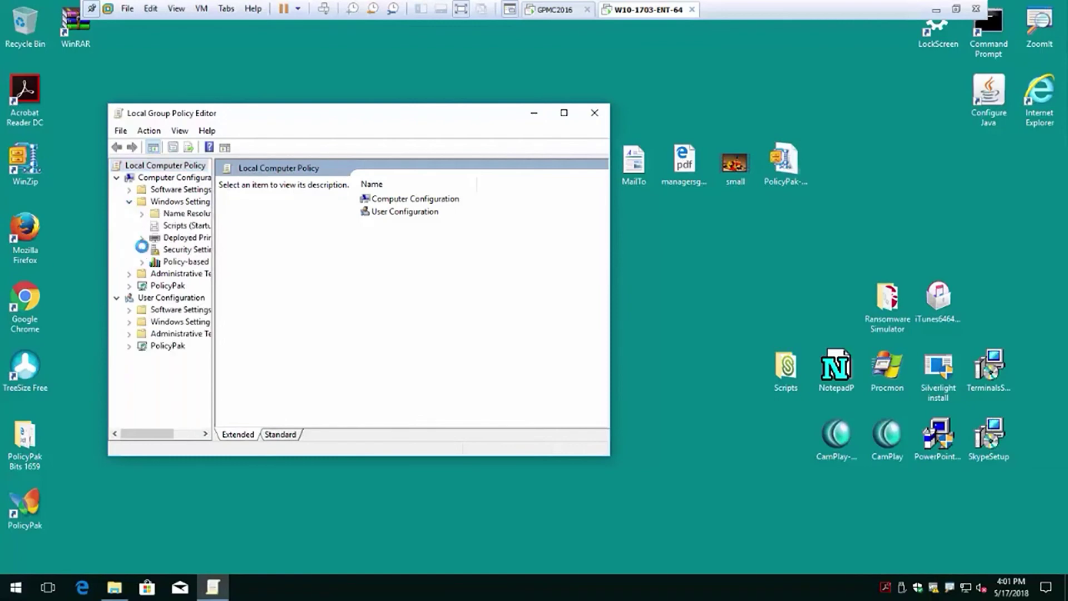
{"action": "left_click", "coordinate": [142, 249]}
{"action": "left_click", "coordinate": [186, 273]}
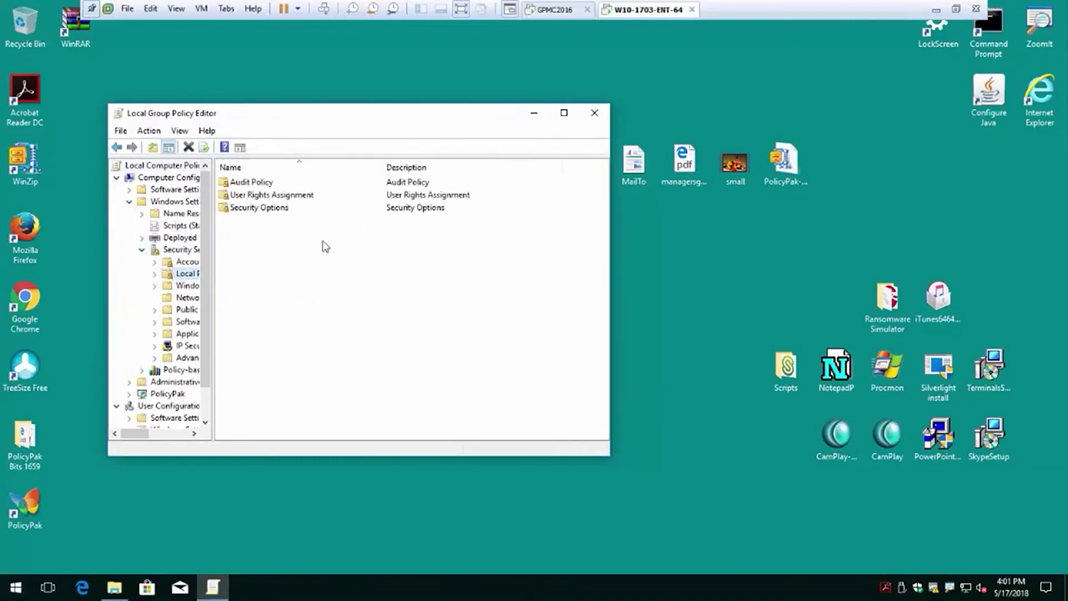
{"action": "double_click", "coordinate": [259, 211]}
{"action": "left_click", "coordinate": [287, 247]}
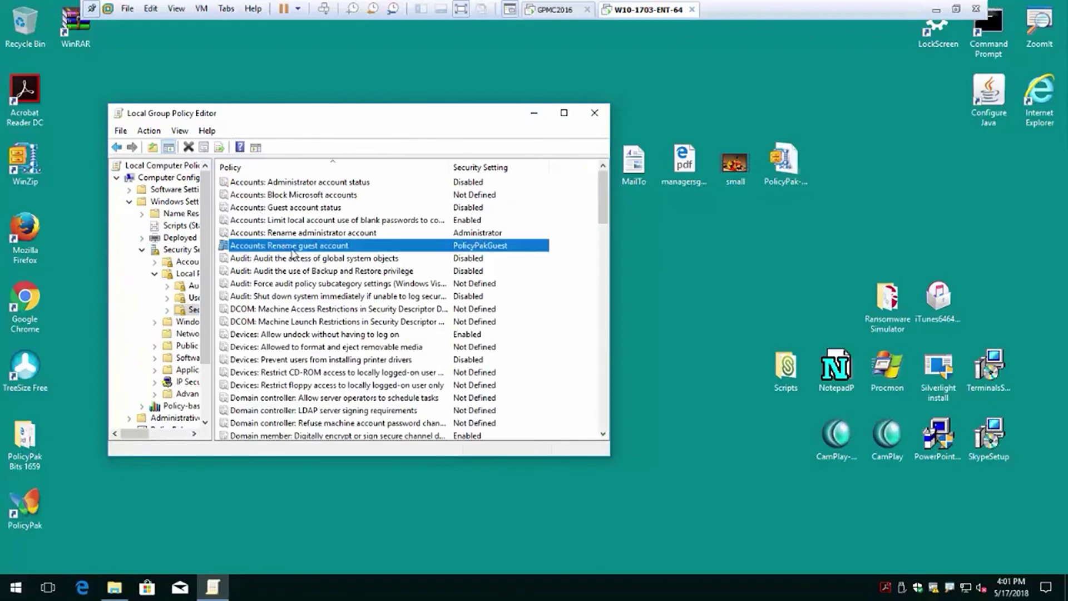